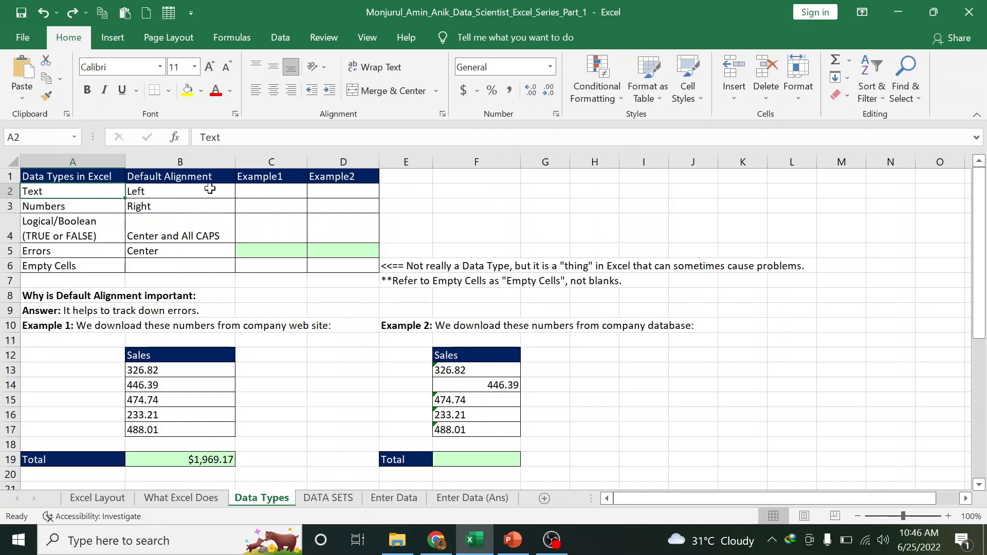
Enter a first name, Data Science and Statistics in C2, D2 and E2 of the Text row
click(60, 204)
click(54, 191)
click(206, 197)
click(255, 194)
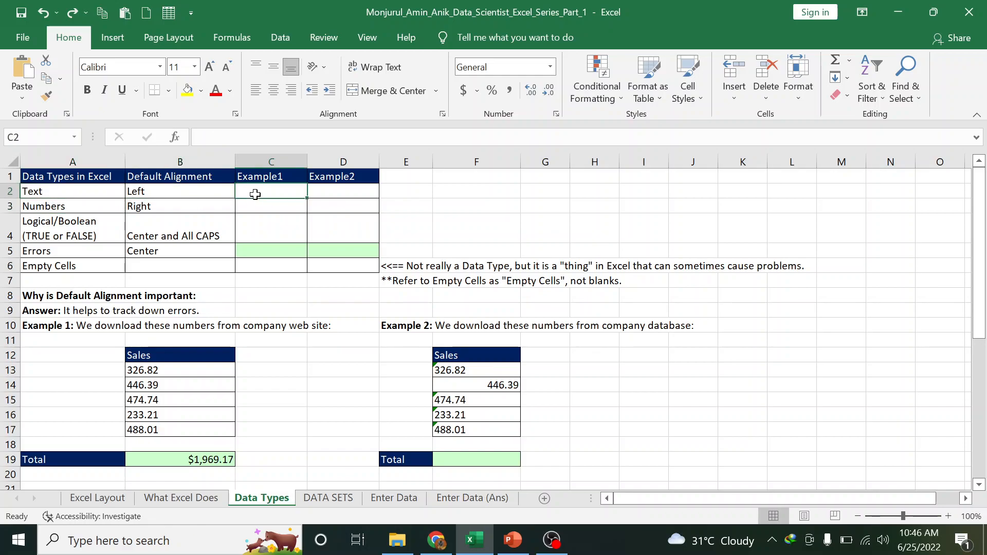
text(Anik)
key(Tab)
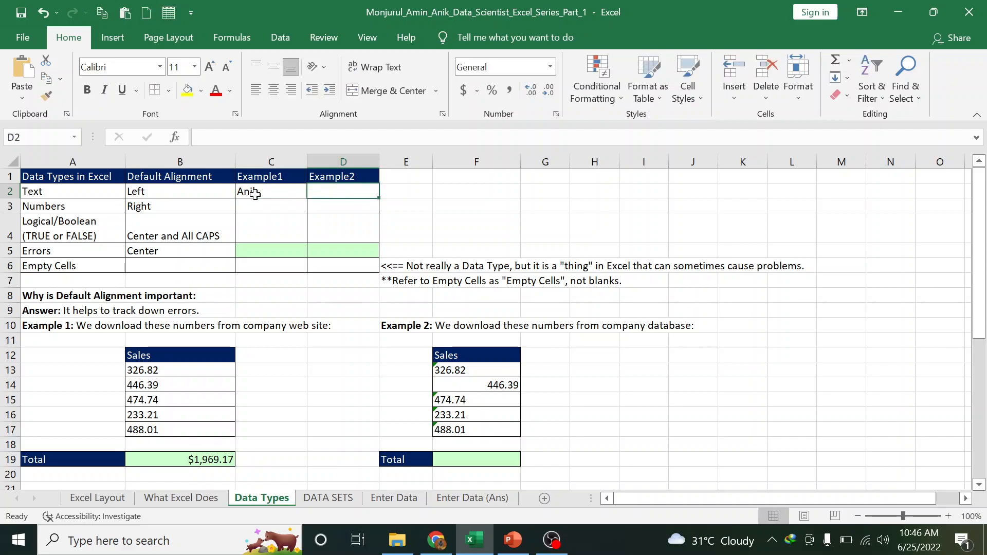
text(Data S)
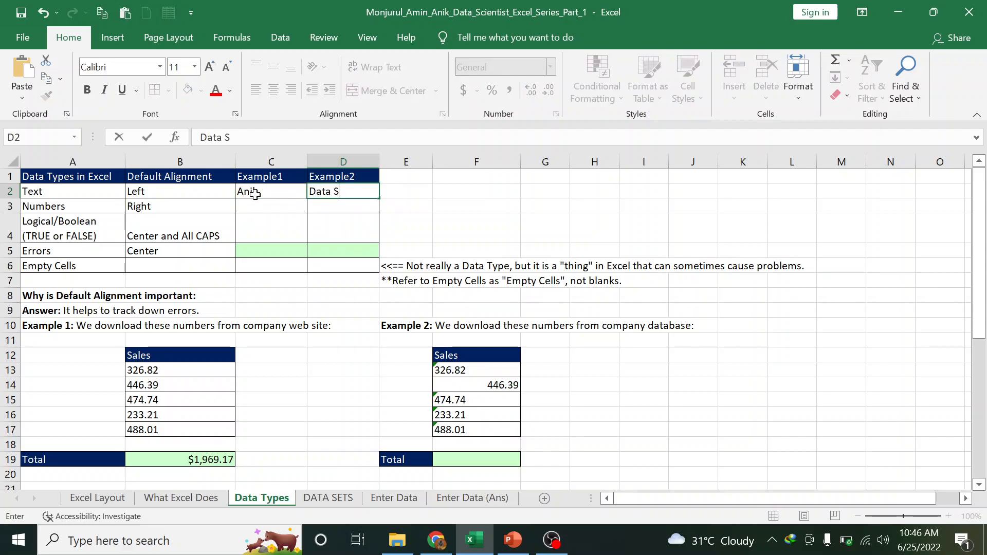
text(cience)
key(Tab)
text(Stat)
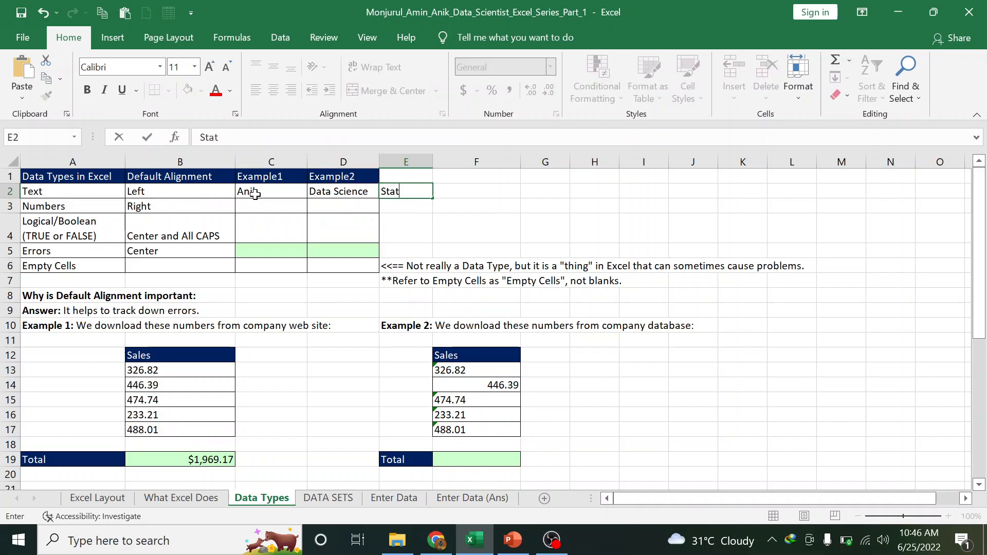
text(istics)
click(360, 234)
Select and review the three left-aligned text examples in row 2
drag(261, 191, 396, 193)
click(402, 232)
click(331, 194)
click(280, 190)
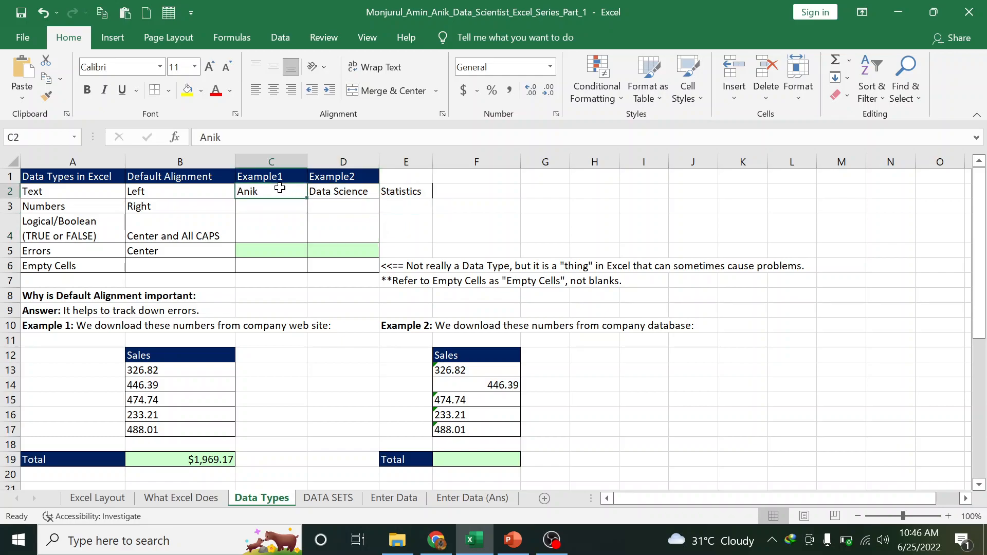
Enter 234, 456 and 678 in C3, D3 and E3 of the Numbers row
click(255, 211)
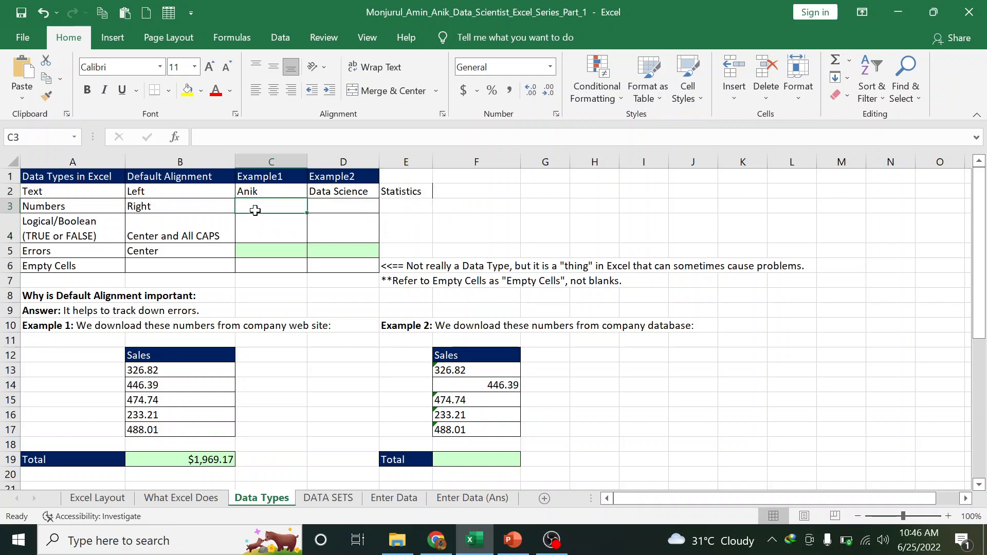
text(234)
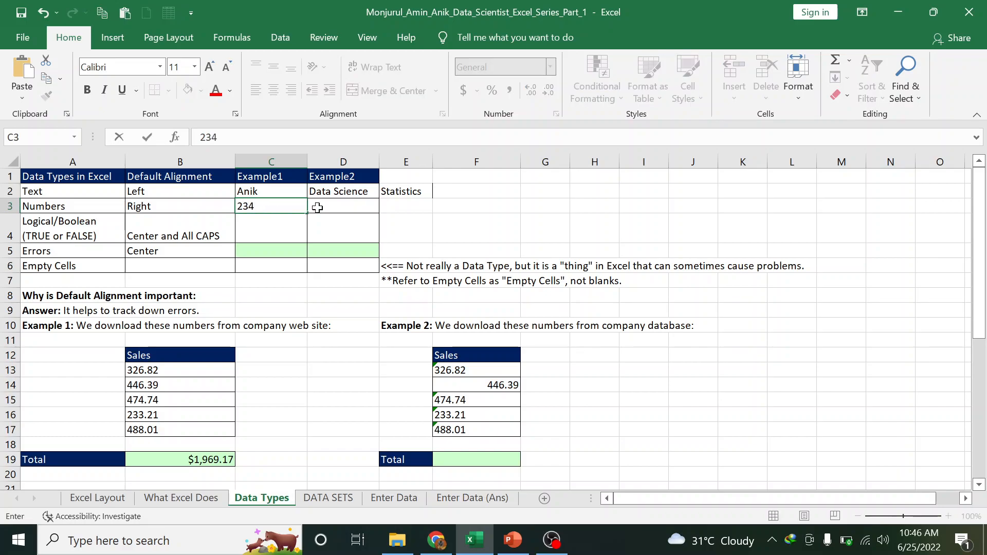
click(334, 210)
text(456)
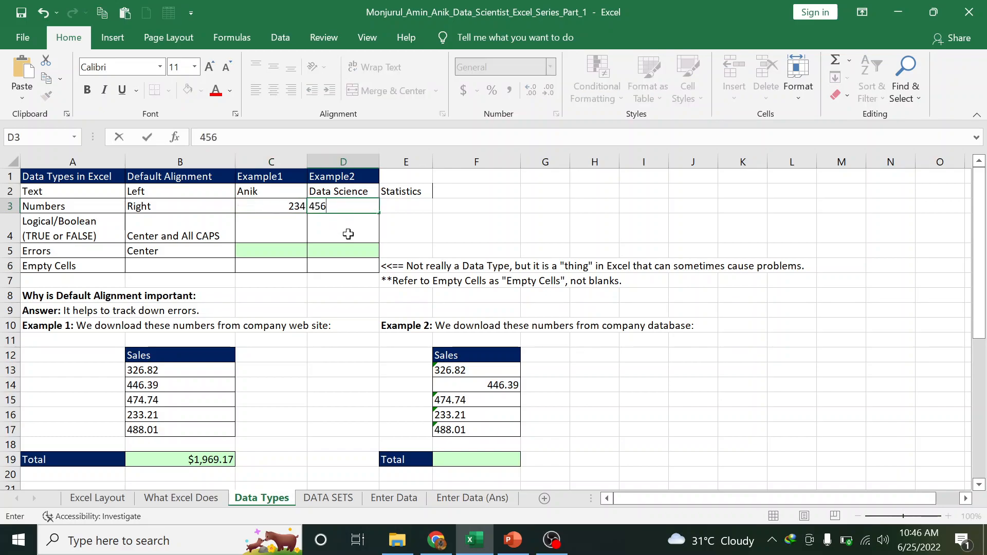
click(409, 207)
text(678)
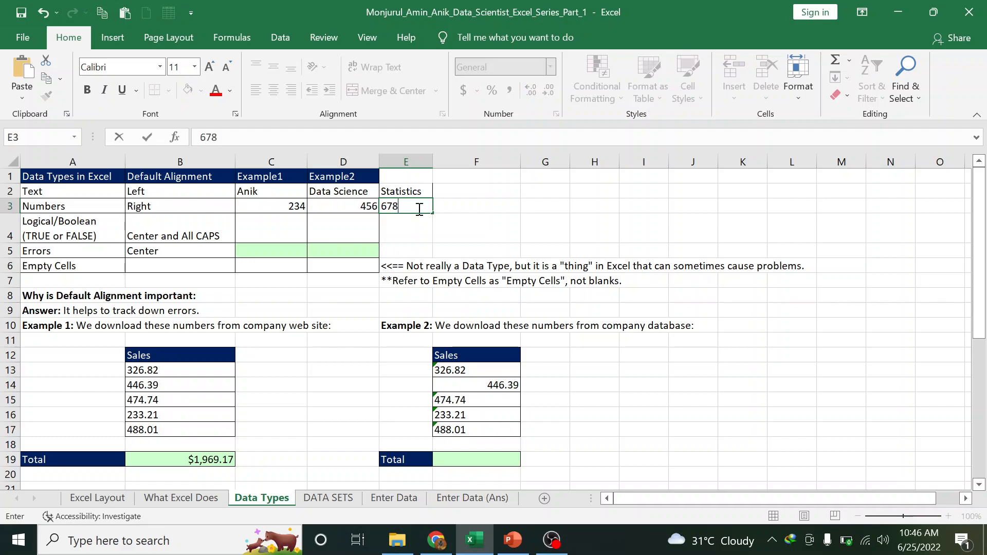
click(457, 225)
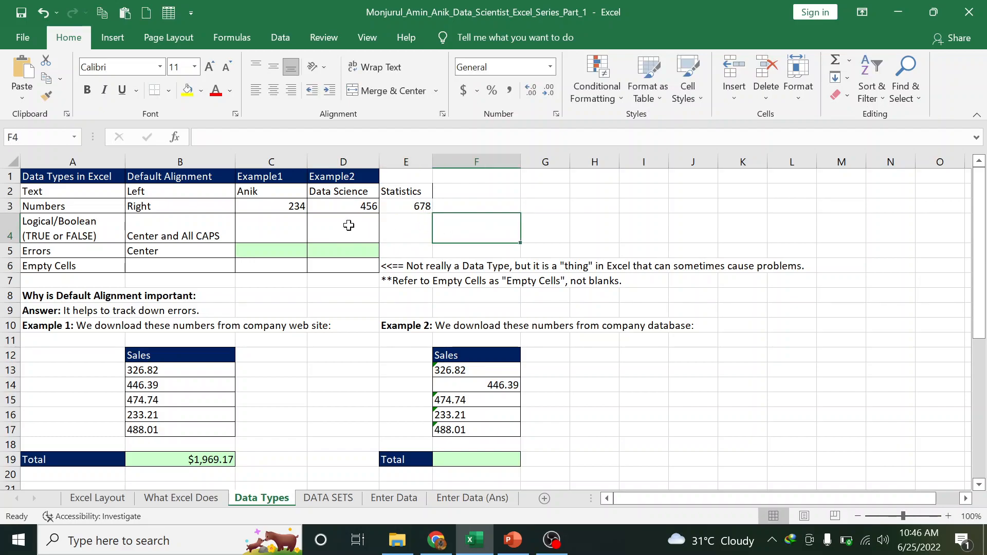
Compare the right-aligned numbers with the left-aligned text, then widen column D to fit Data Science
click(294, 208)
click(129, 212)
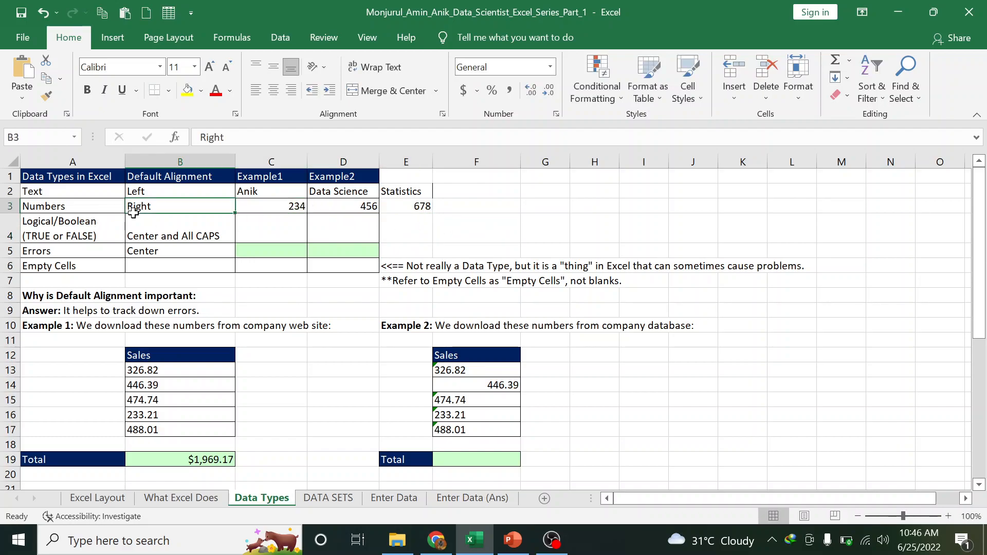
click(154, 190)
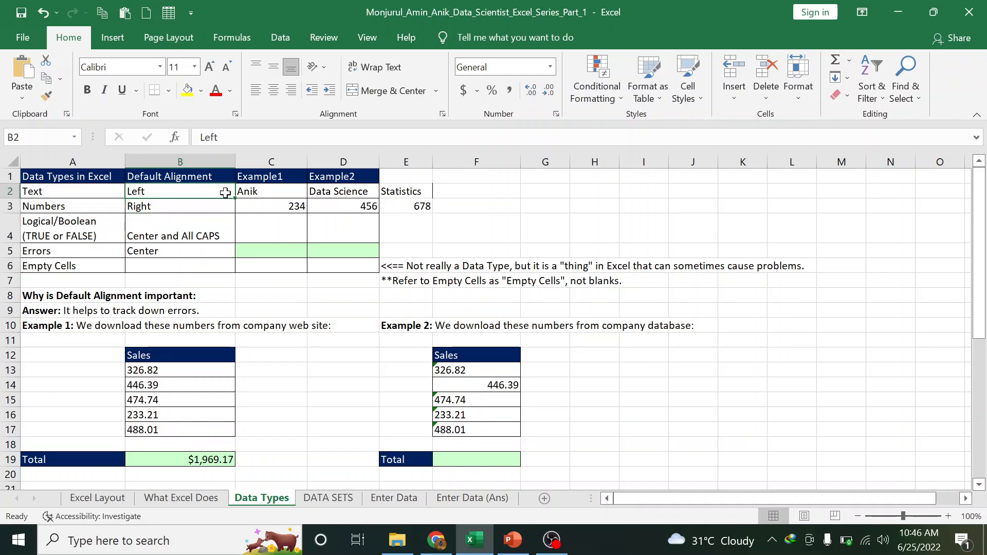
click(353, 195)
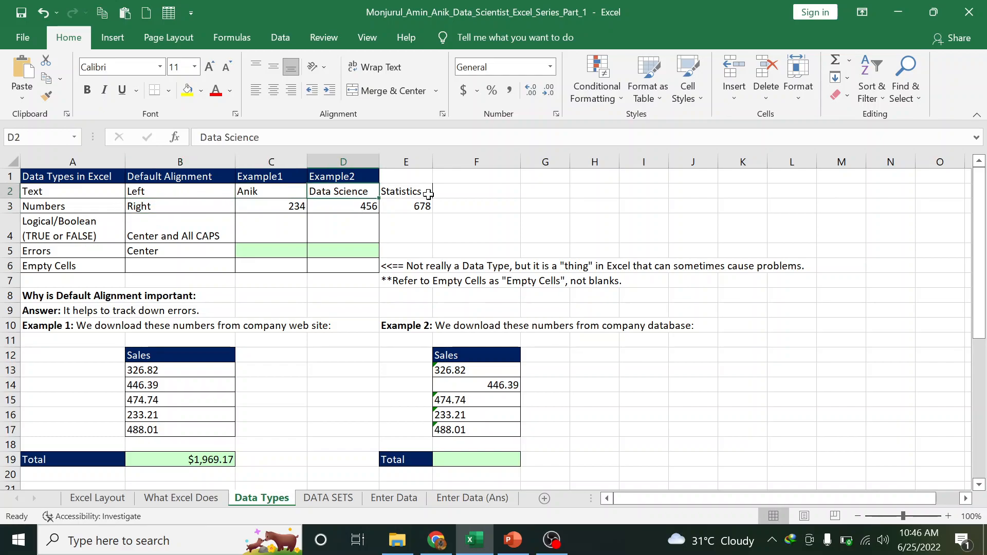
drag(379, 161, 394, 161)
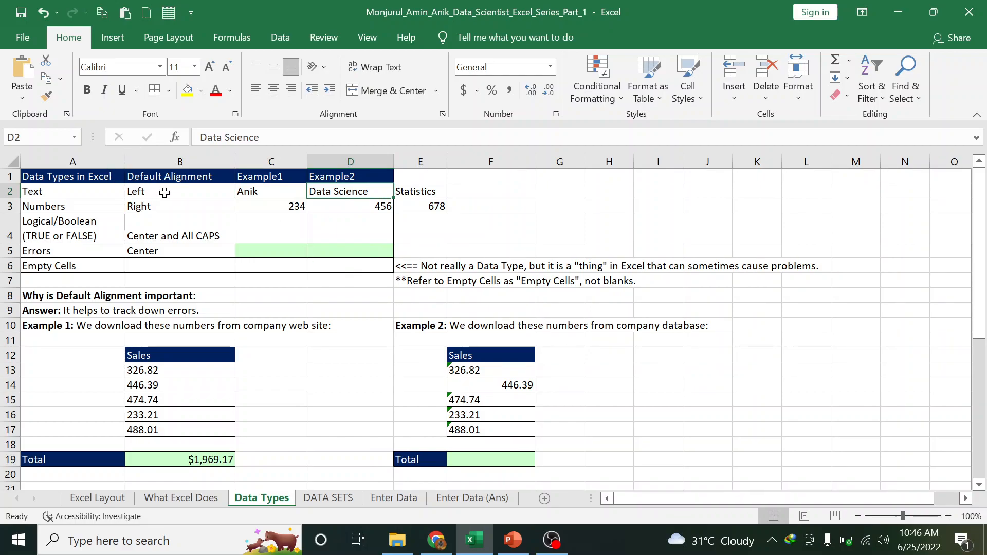
Enter TRUE in C4 and FALSE in D4, which Excel centres and capitalises
click(252, 225)
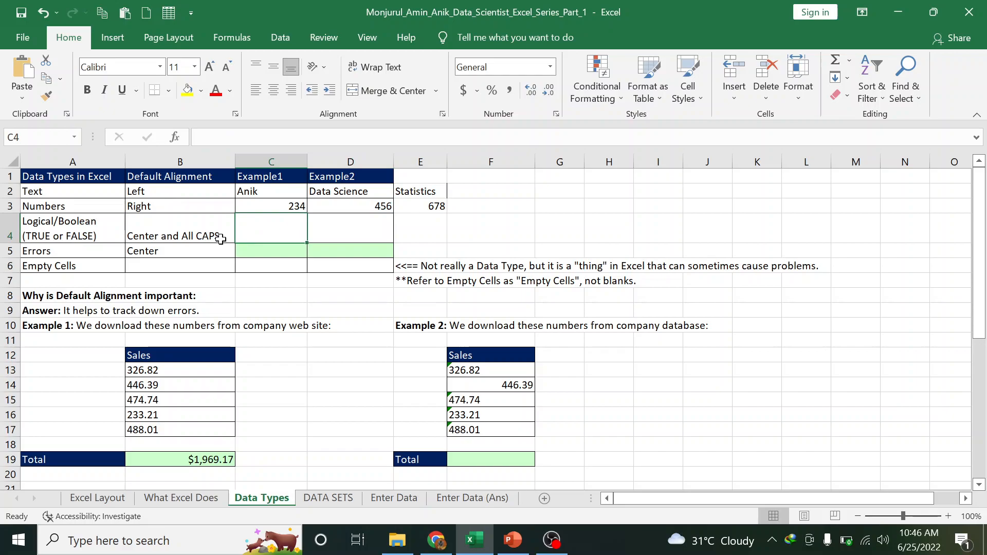
text(True)
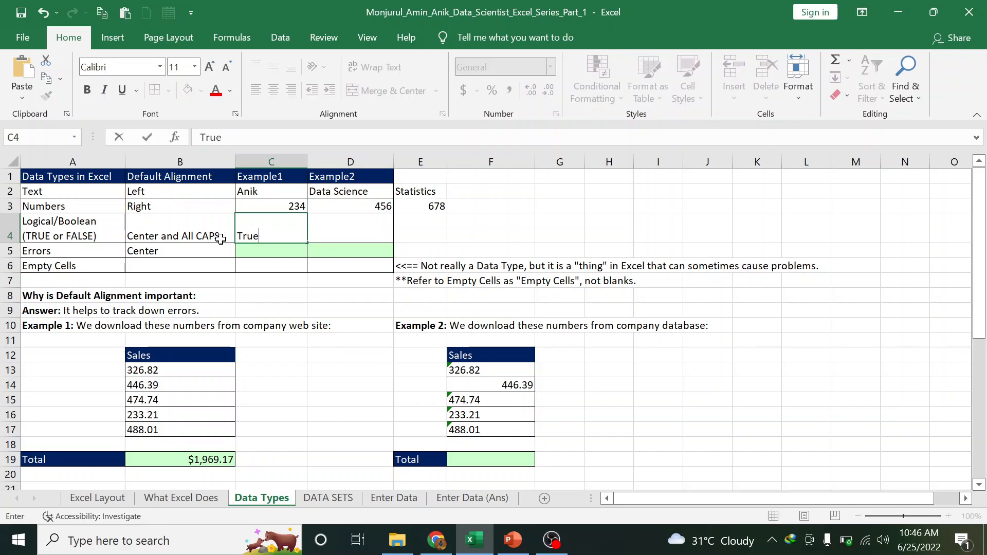
key(Return)
click(282, 222)
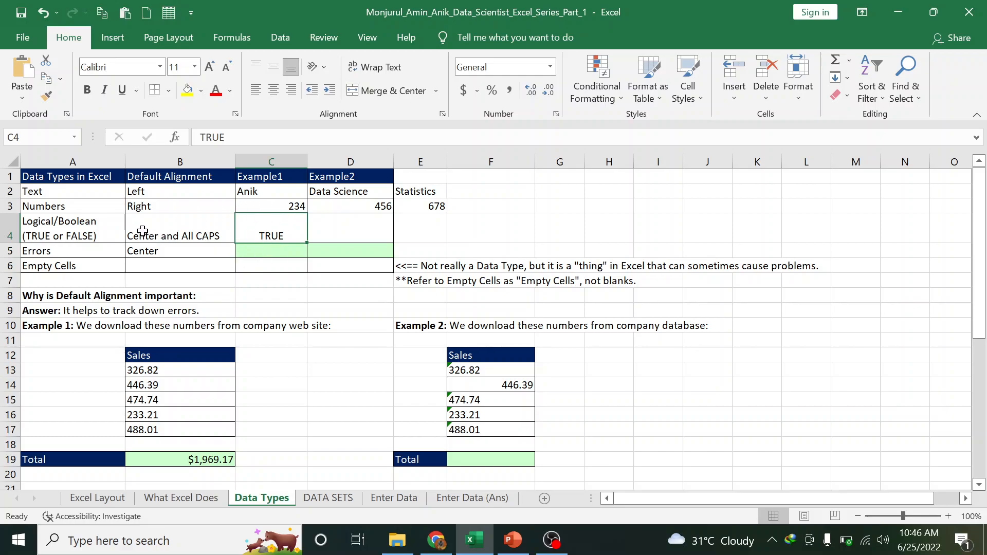
click(336, 238)
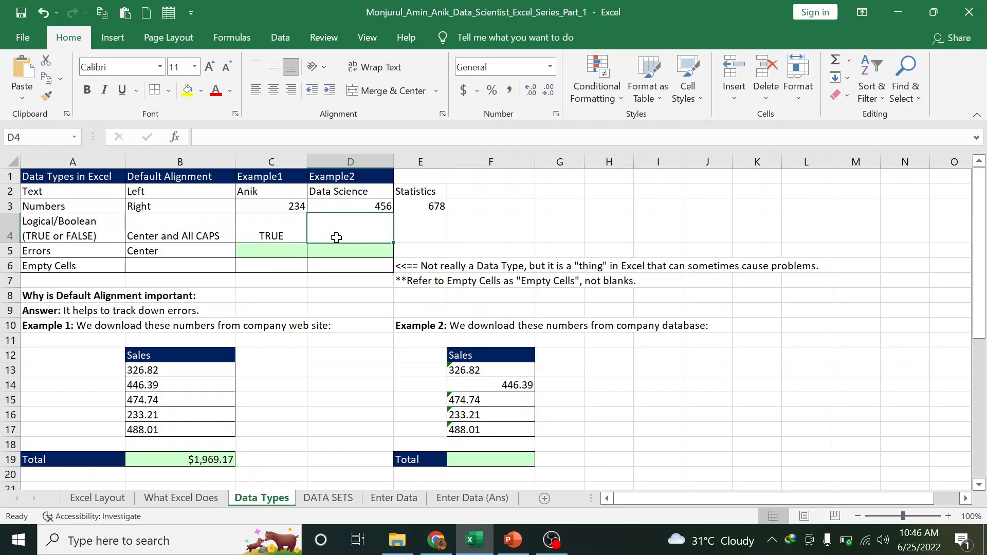
text(False)
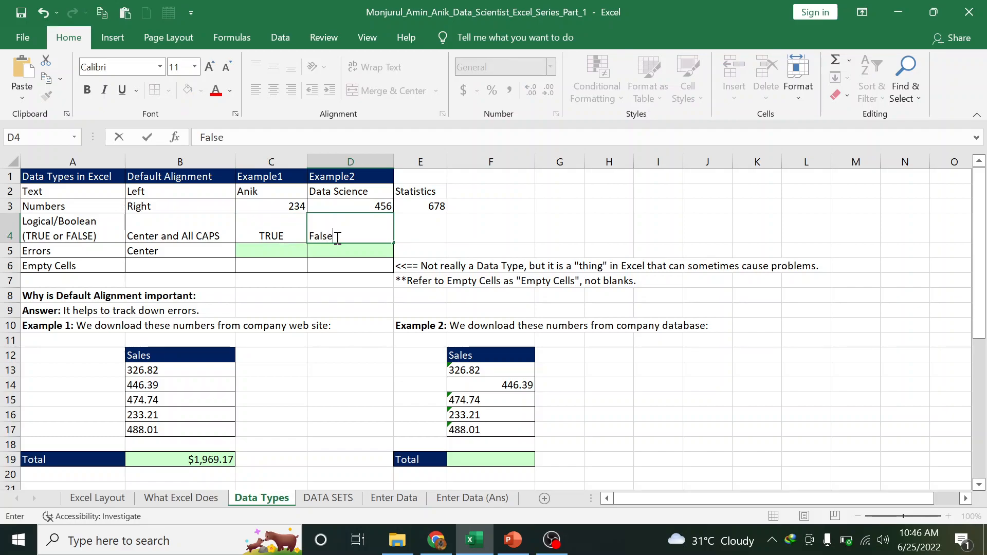
key(Return)
click(336, 237)
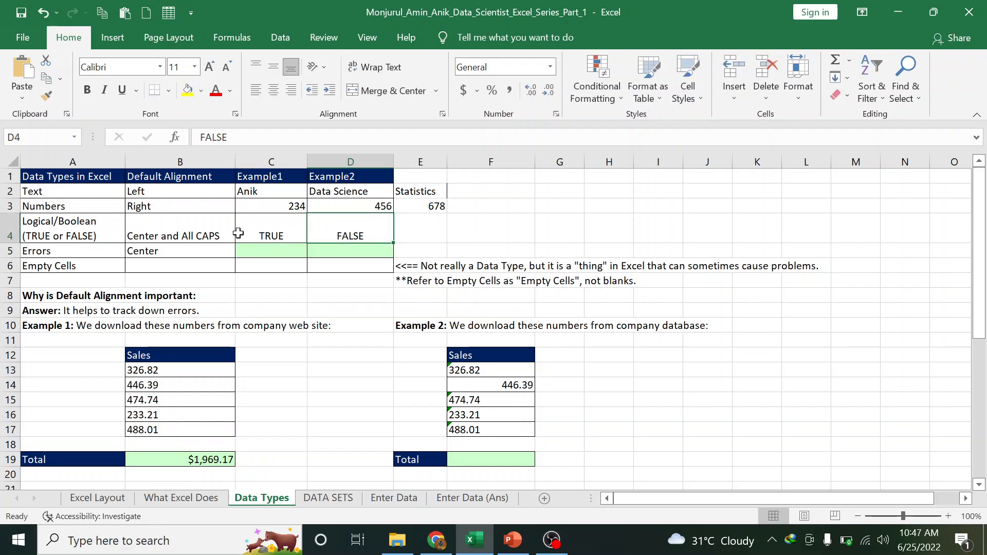
click(276, 235)
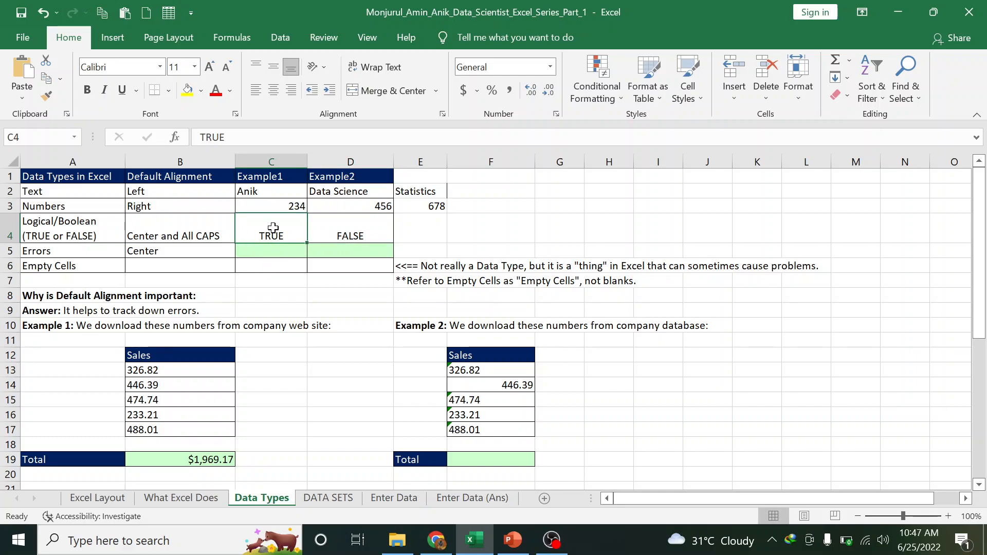
Enter =12/0 in C5 to produce #DIV/0! and ignore its error warning
click(250, 253)
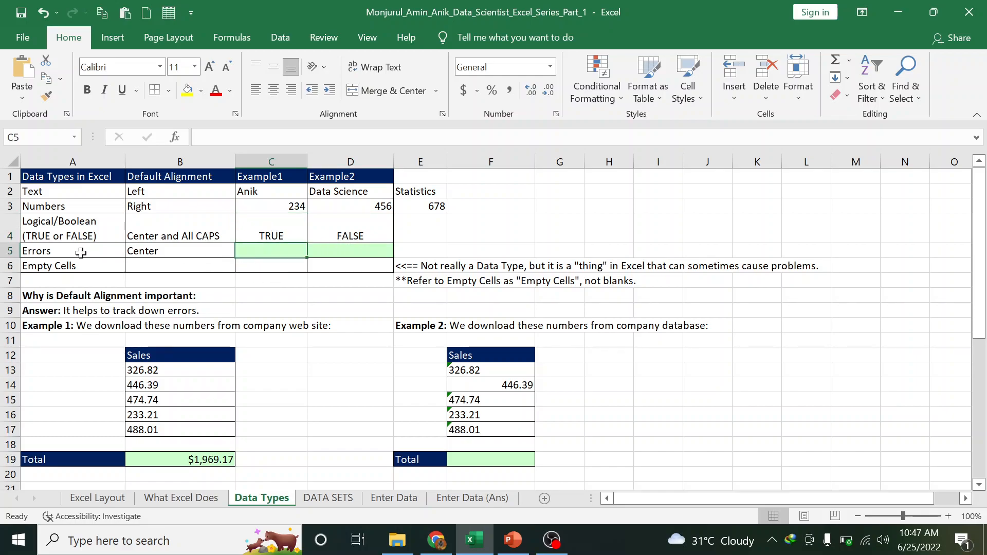
text(=)
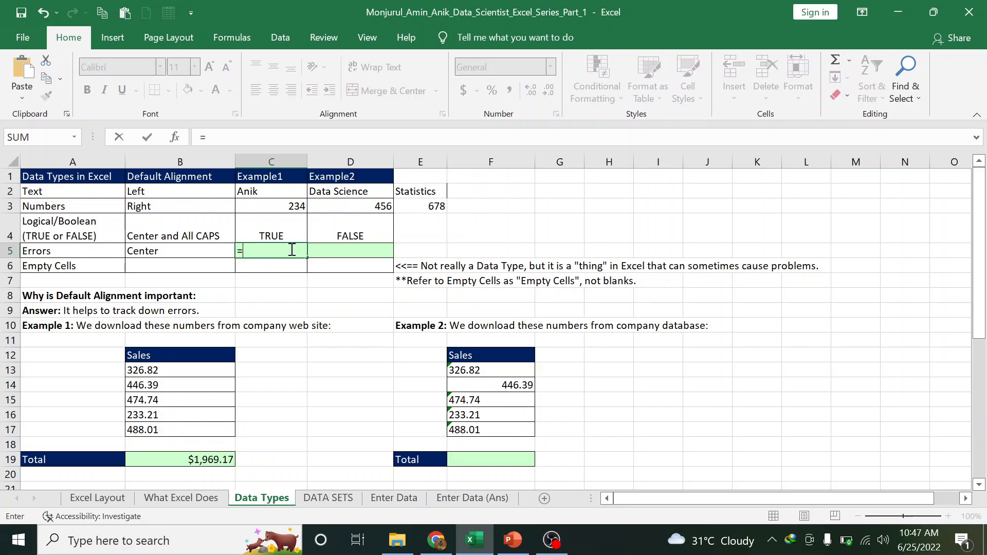
text(12/0)
key(ctrl+Return)
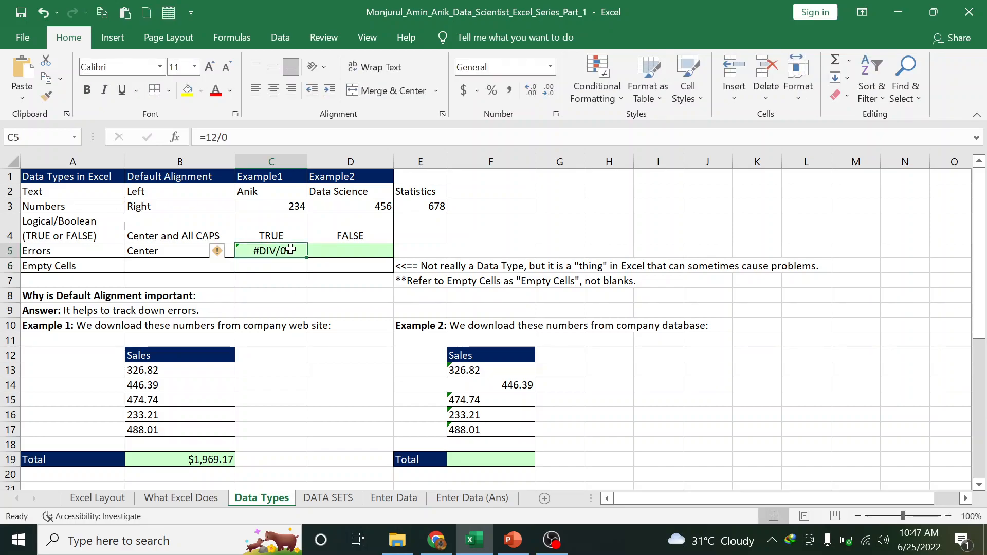
click(313, 247)
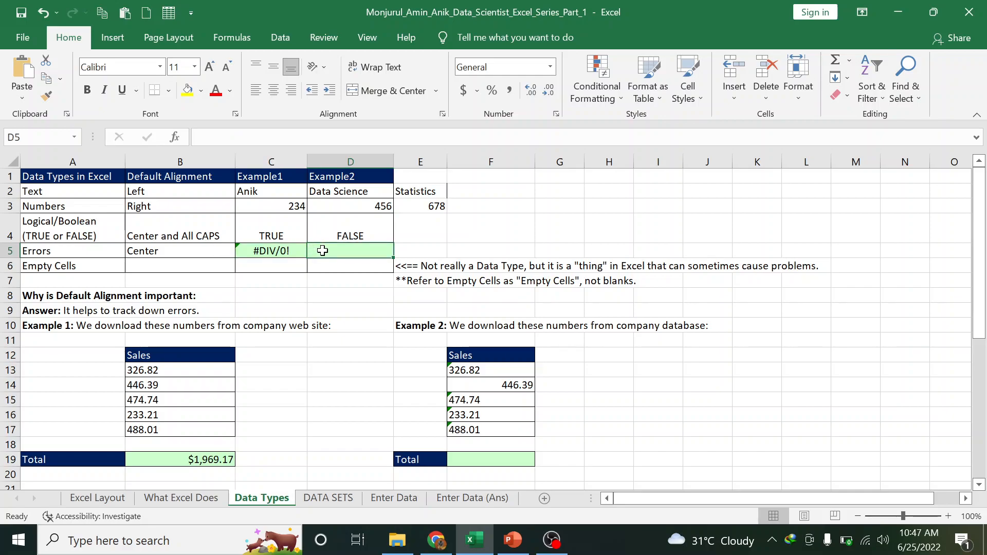
click(294, 253)
click(216, 249)
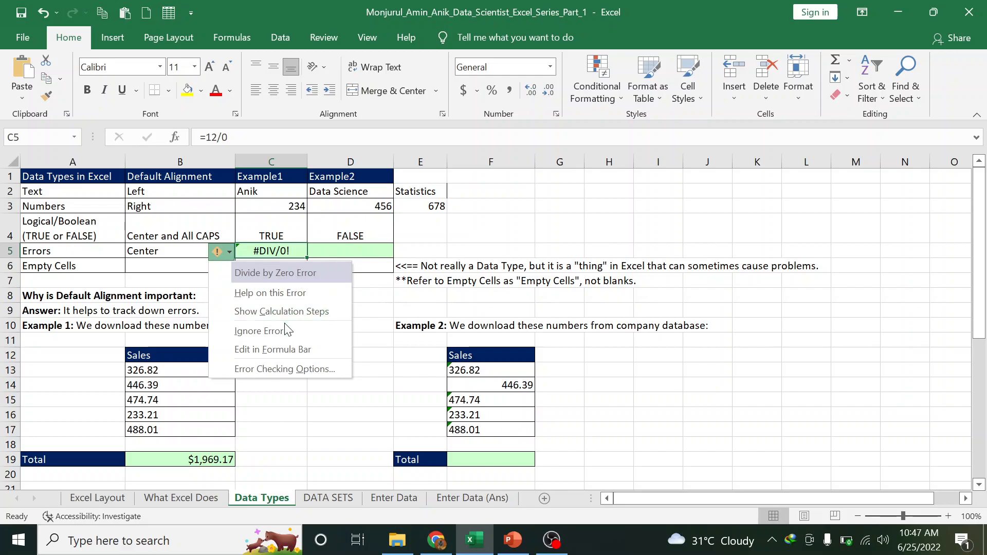
click(297, 331)
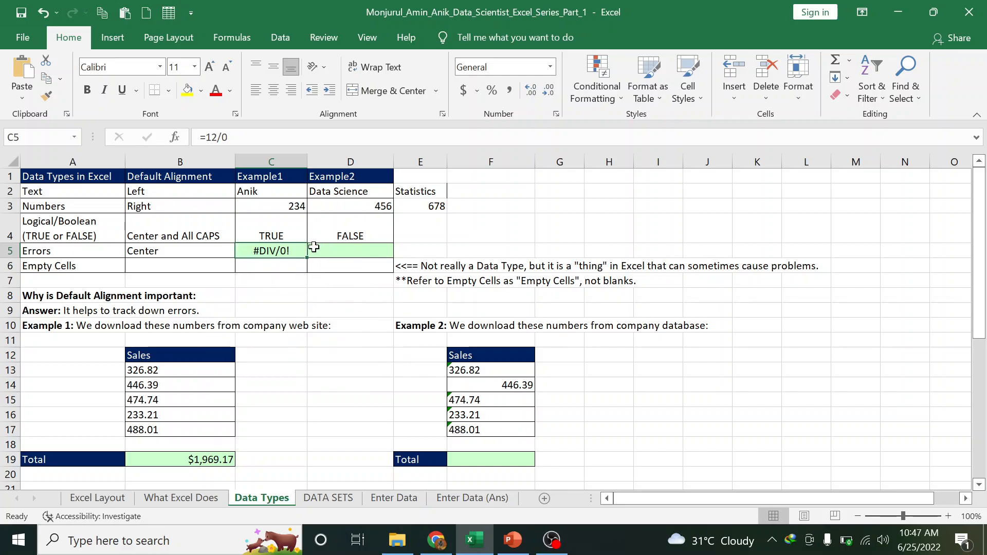
key(Right)
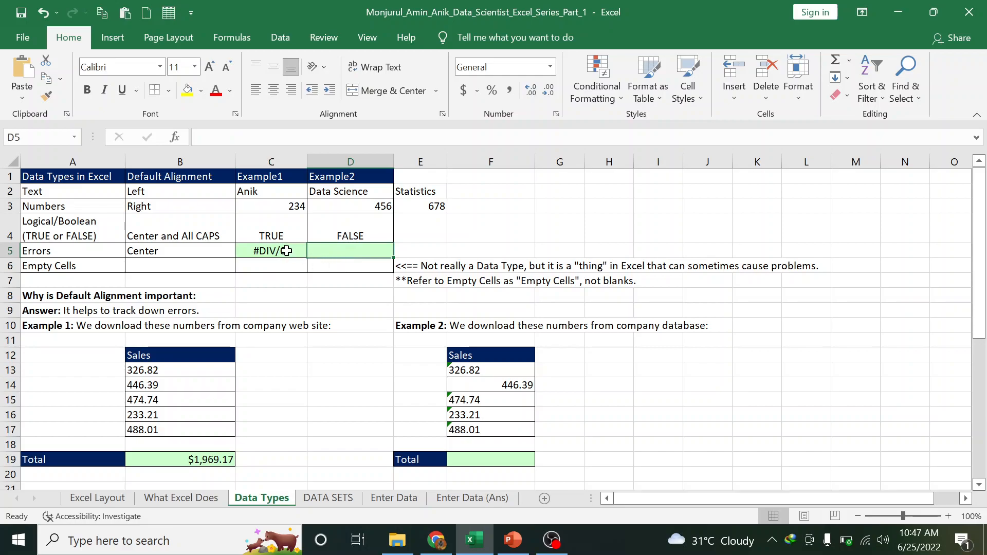
click(286, 251)
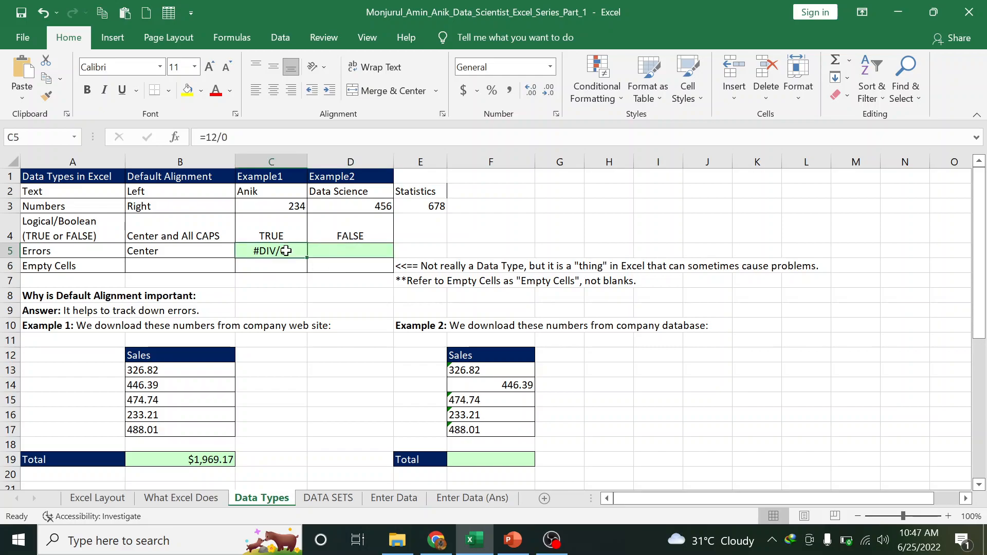
Enter a formula adding 10 to an undefined name in D5 and check its Invalid Name error
click(321, 254)
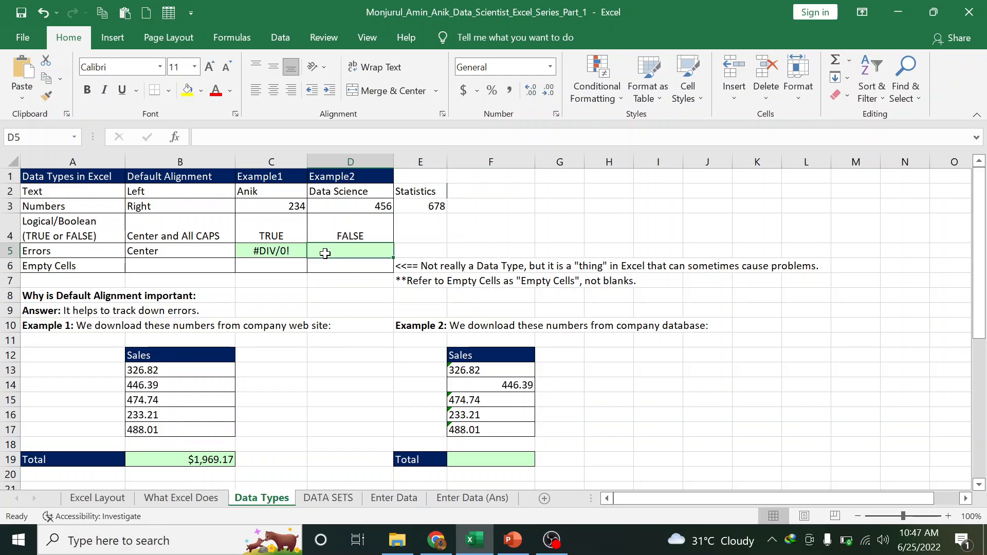
text(0)
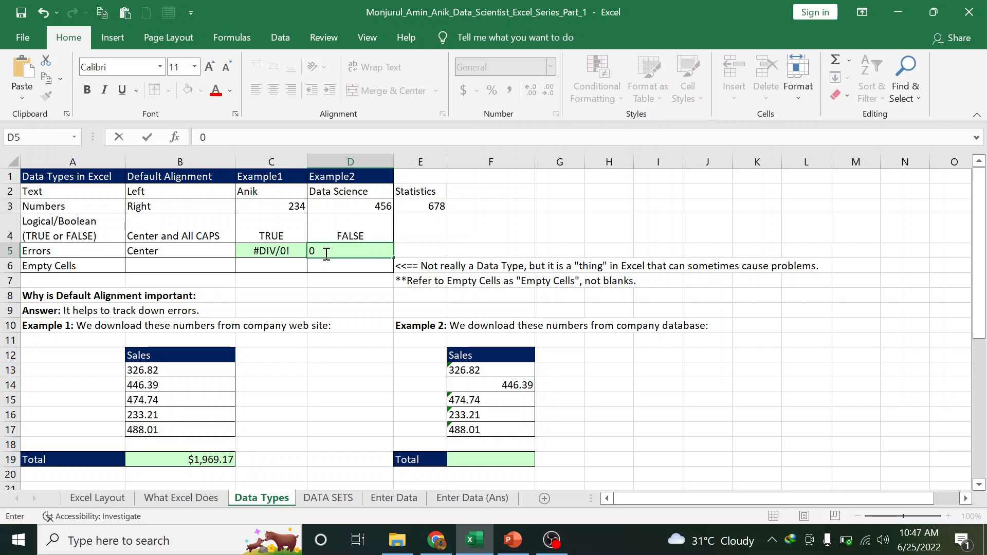
text(=10+anik)
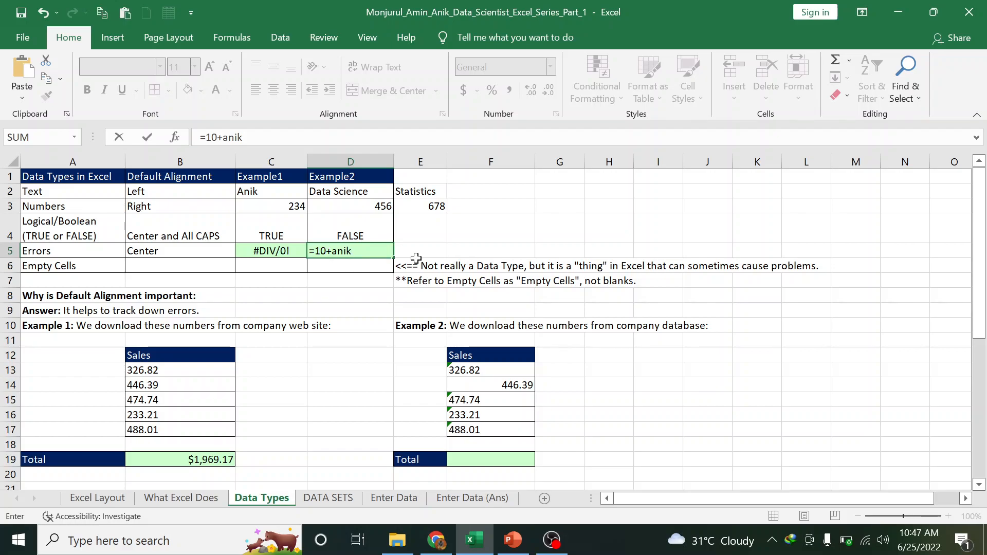
key(Return)
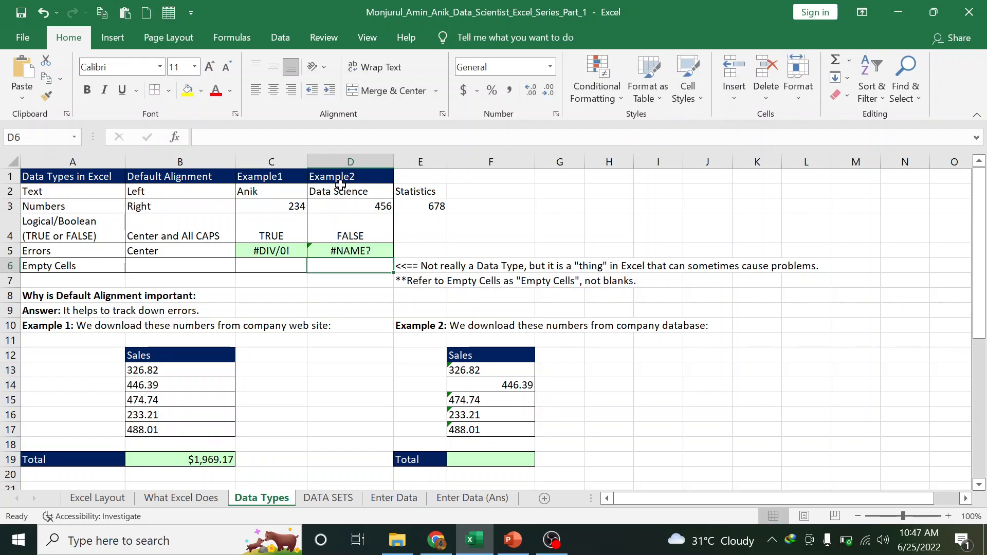
click(353, 252)
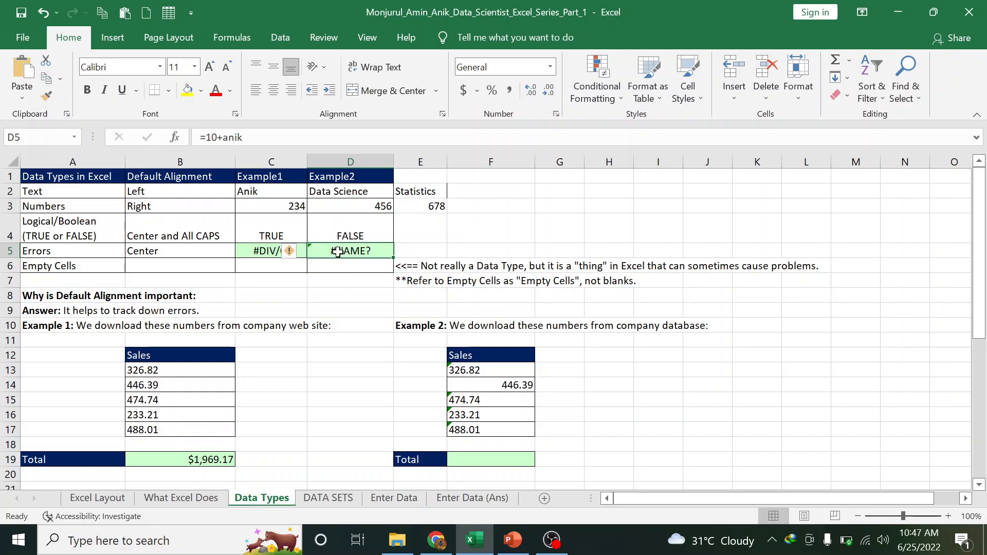
click(287, 254)
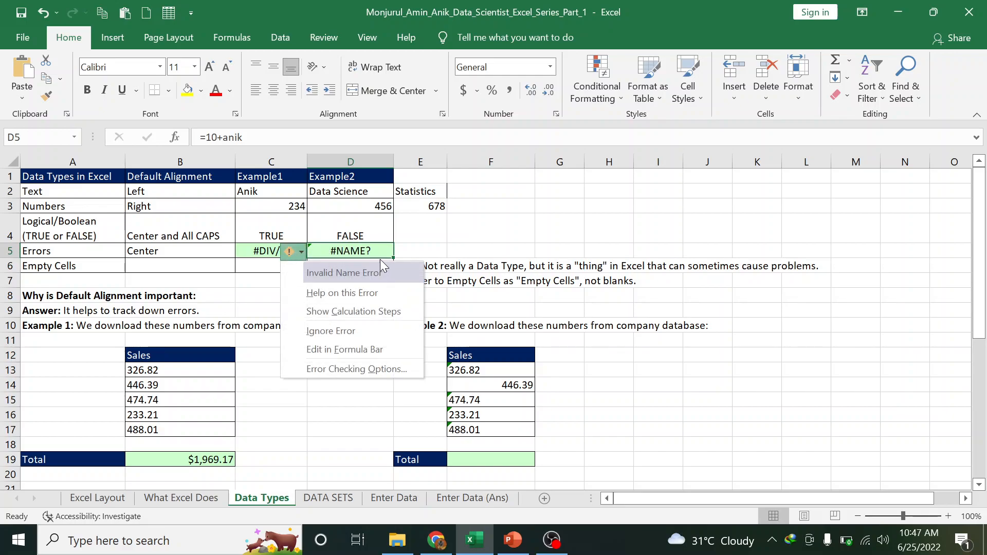
click(380, 258)
Point out the empty cells B6, C6 and D6 in the Empty Cells row
click(267, 264)
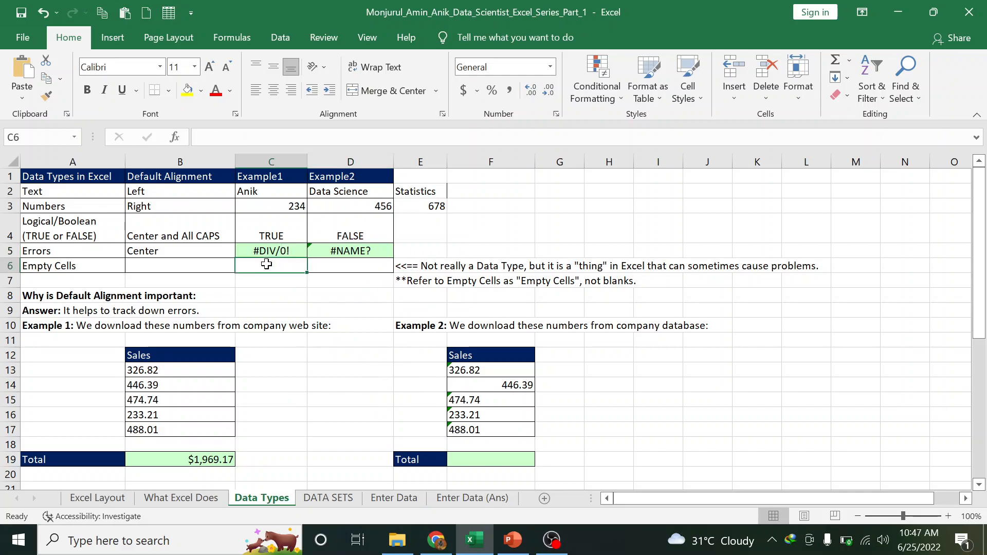
click(172, 262)
click(257, 265)
click(325, 264)
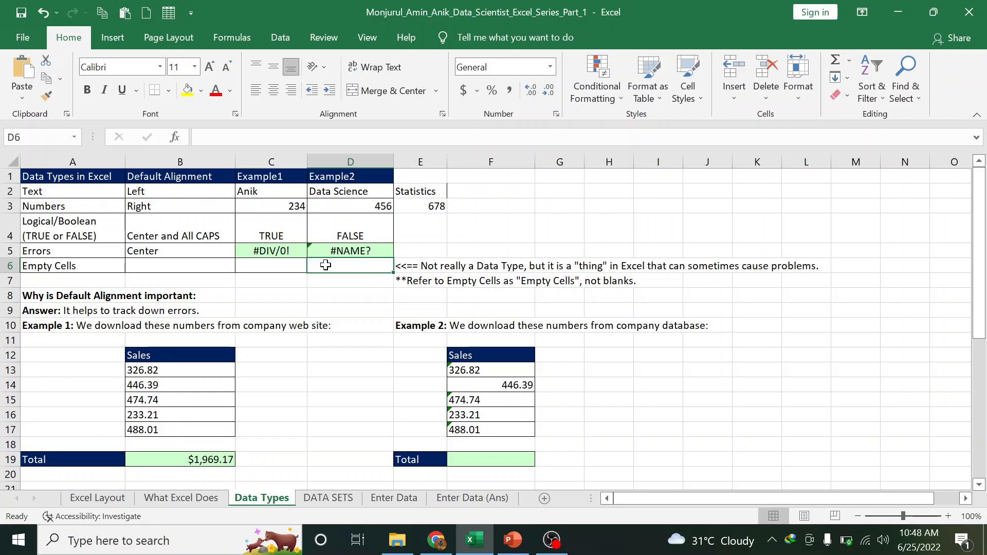
click(298, 265)
click(338, 265)
Type a full name followed by DATA Scientist into C6
click(252, 264)
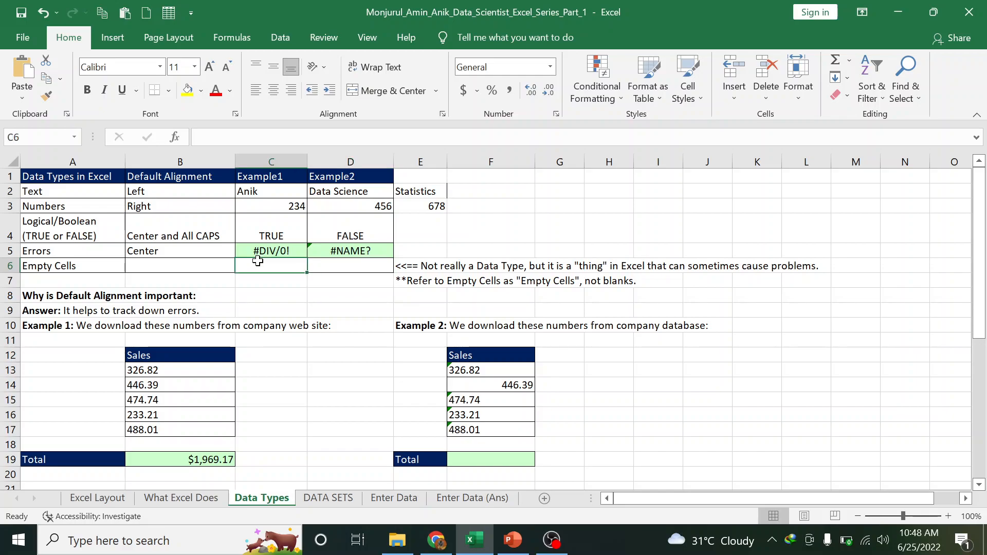
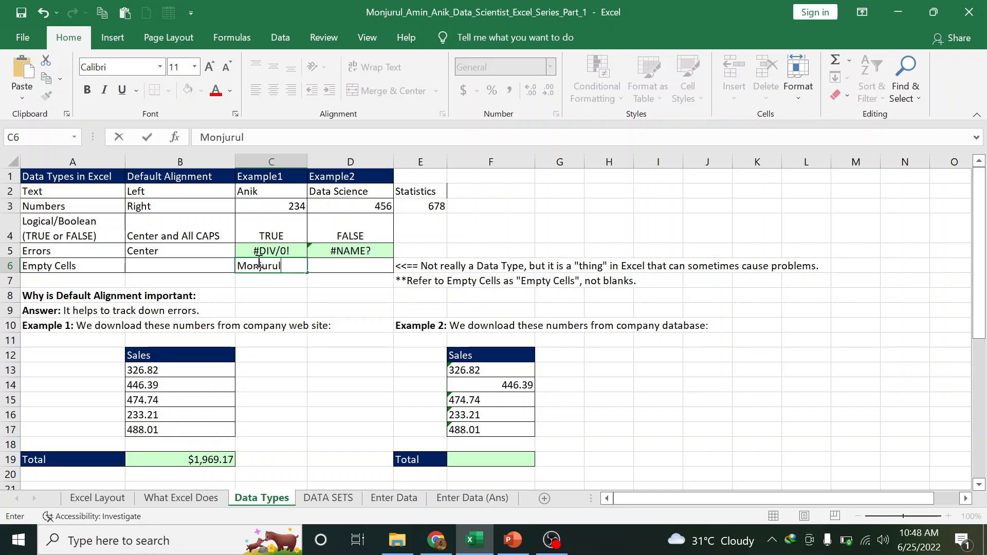
text(nik)
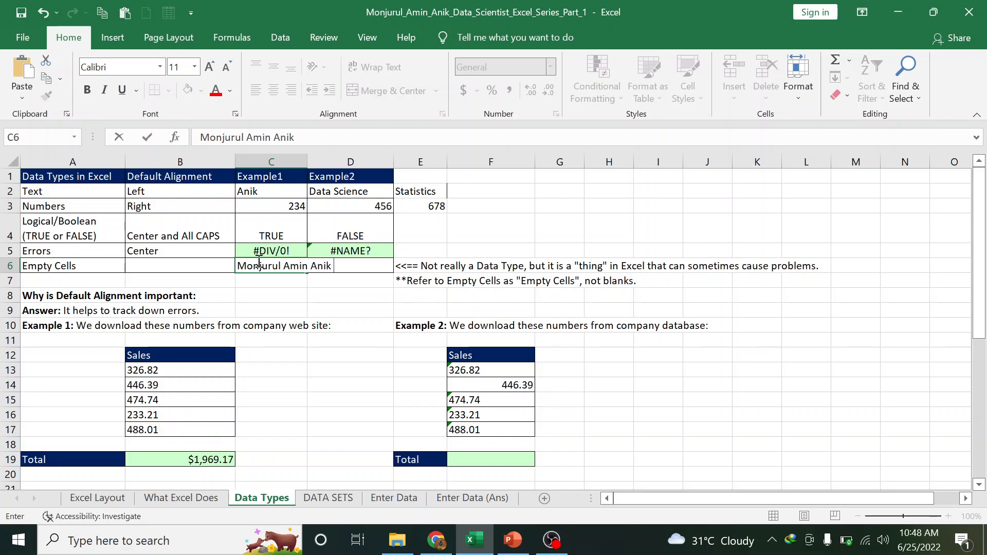
text( DATA SCienti)
key(Return)
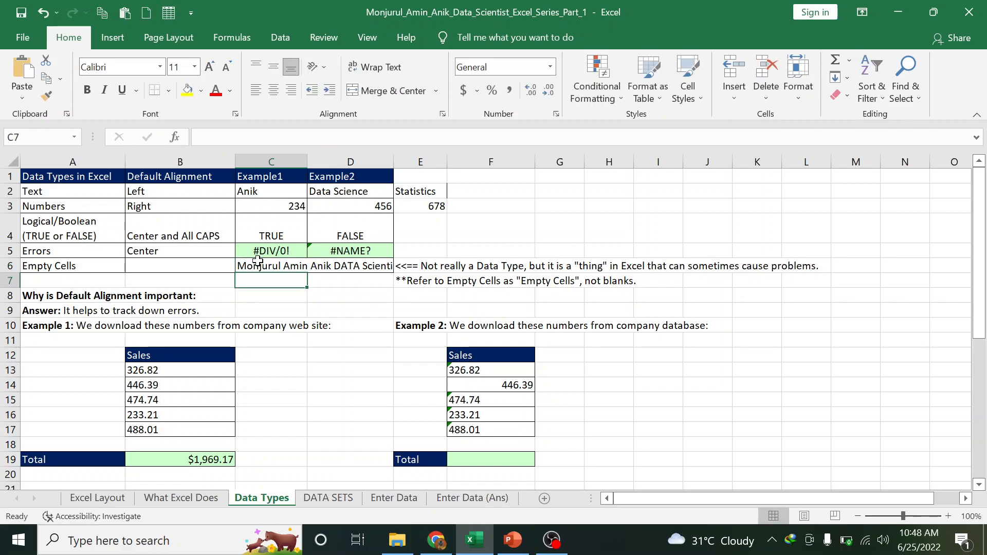
click(287, 267)
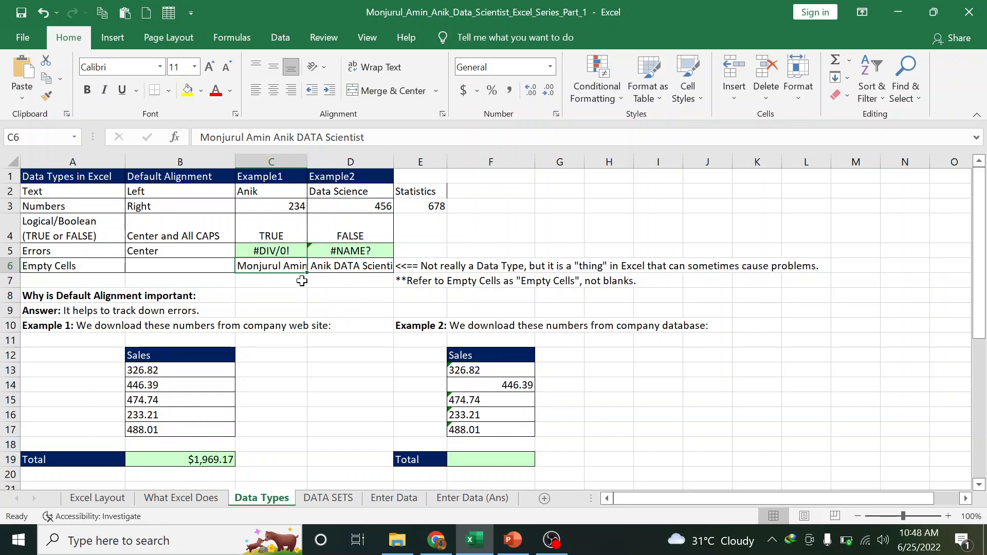
Compare C6 and D6 to show the whole text lives in C6 while D6 stays empty
click(260, 299)
click(271, 264)
click(347, 269)
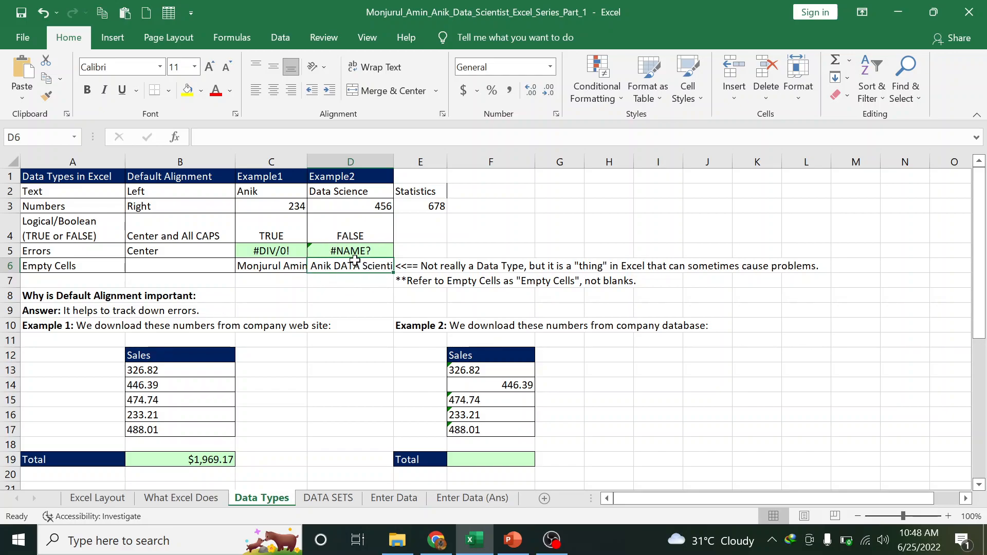
click(264, 265)
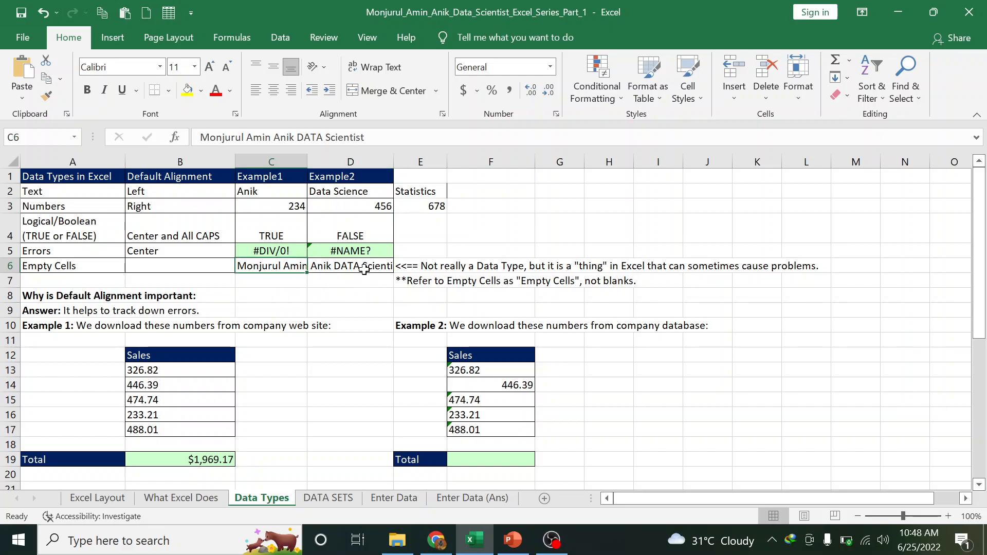
click(362, 263)
scroll(319, 338, down, 2)
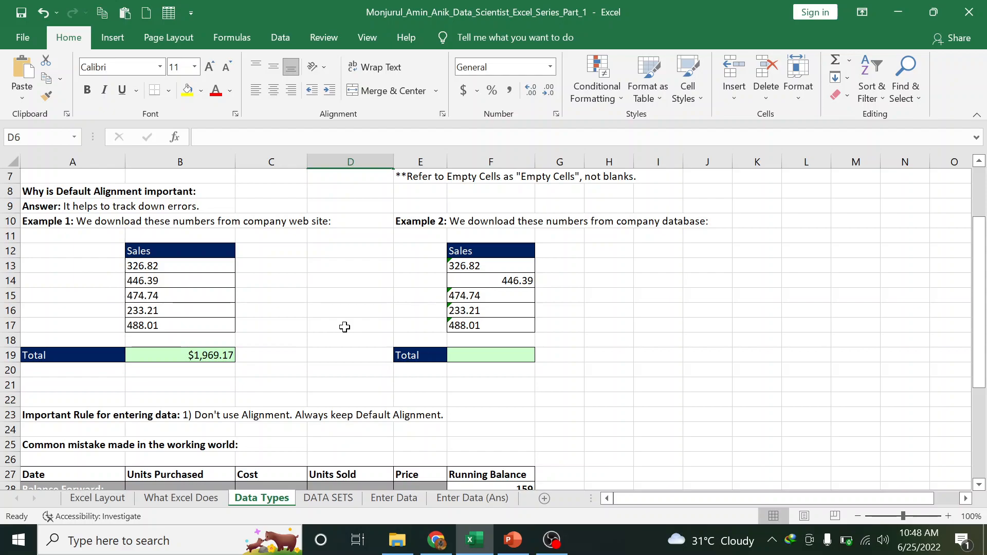
scroll(343, 326, up, 2)
Delete the example values in C2:E5 and the long text in C6:D6
drag(276, 191, 434, 248)
key(Delete)
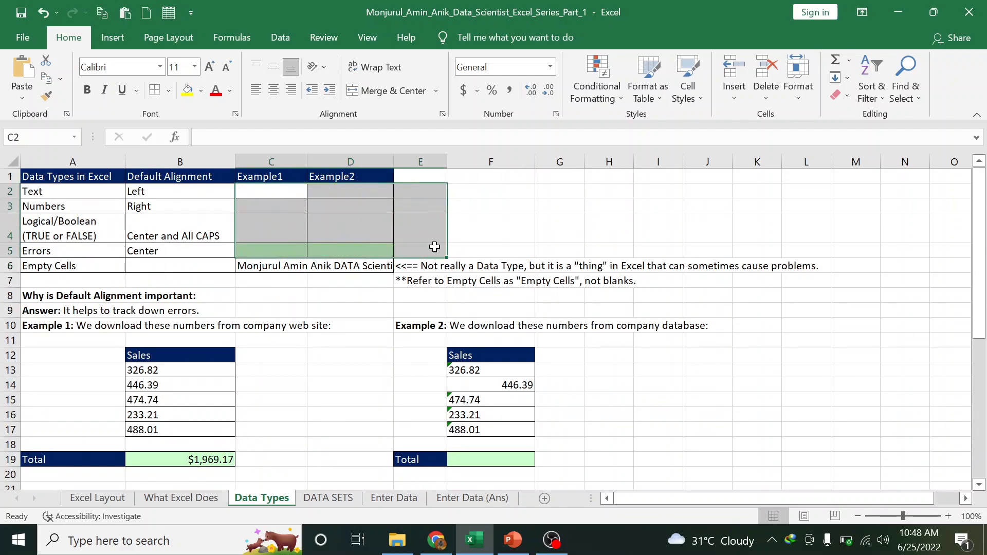
drag(266, 268, 365, 269)
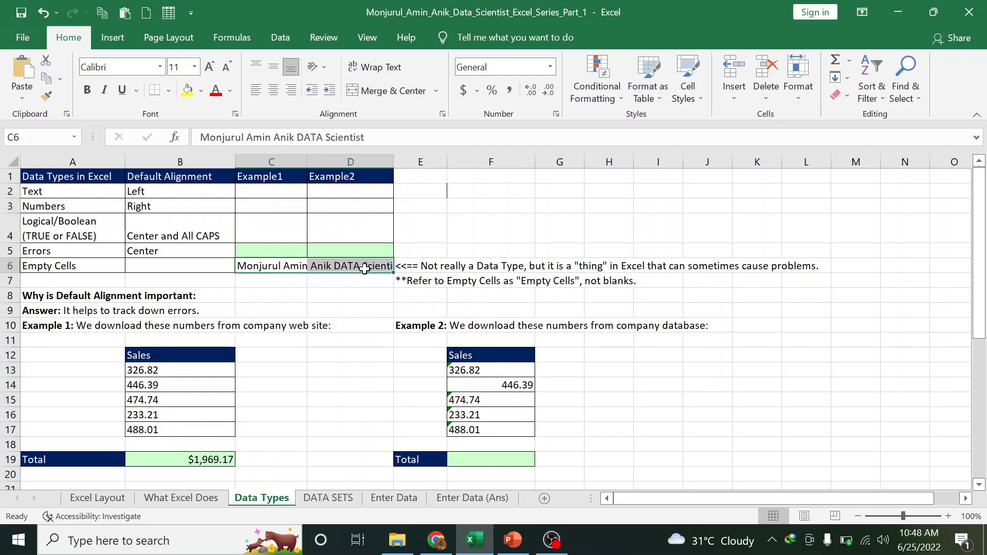
key(Delete)
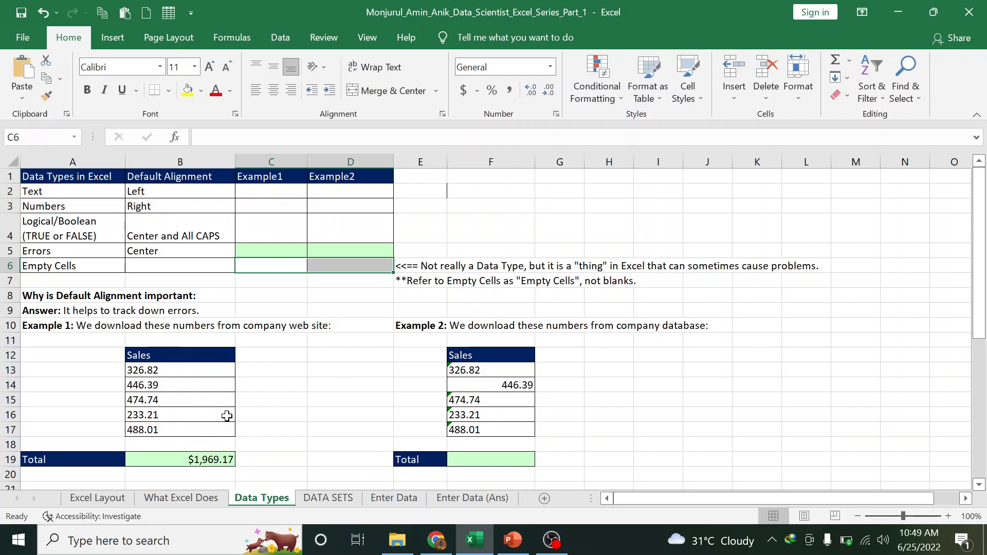
scroll(226, 416, down, 1)
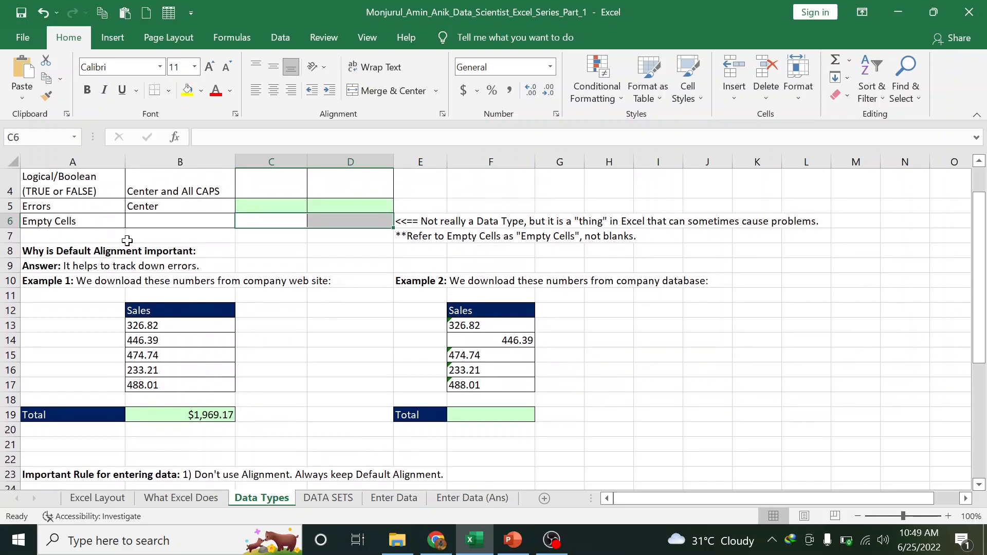
Select and inspect the Example 1 sales values 326.82 through 488.01 in B13:B17
drag(170, 327, 169, 385)
click(196, 329)
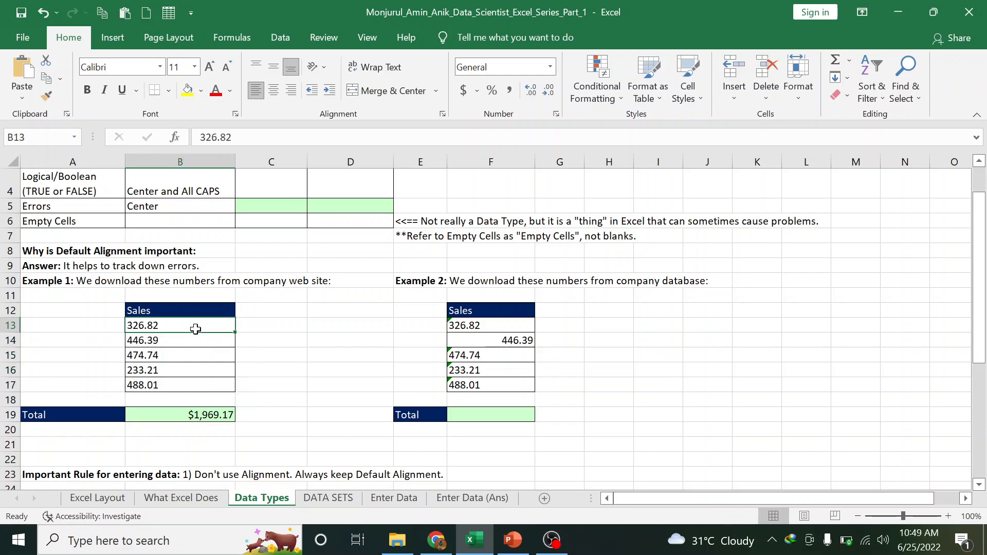
scroll(195, 329, up, 1)
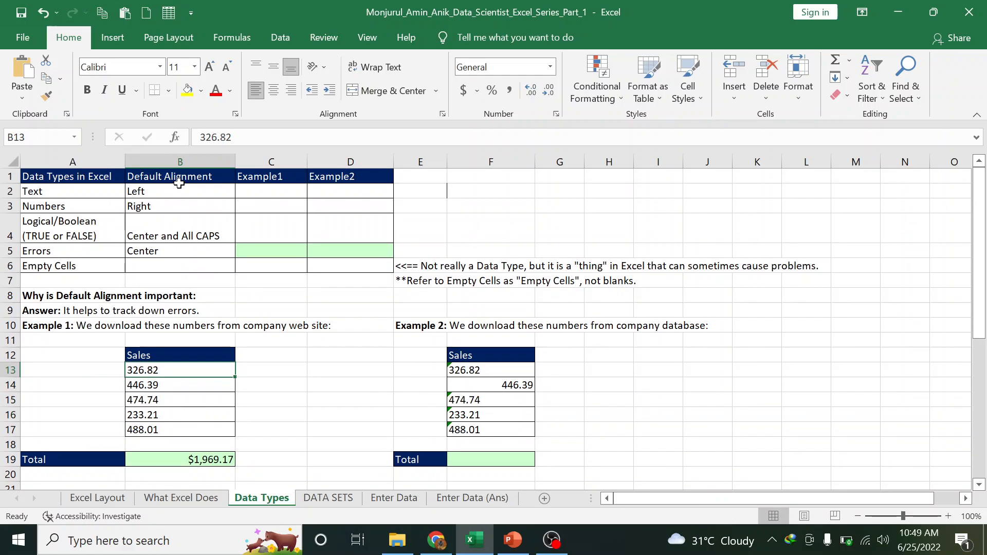
click(150, 209)
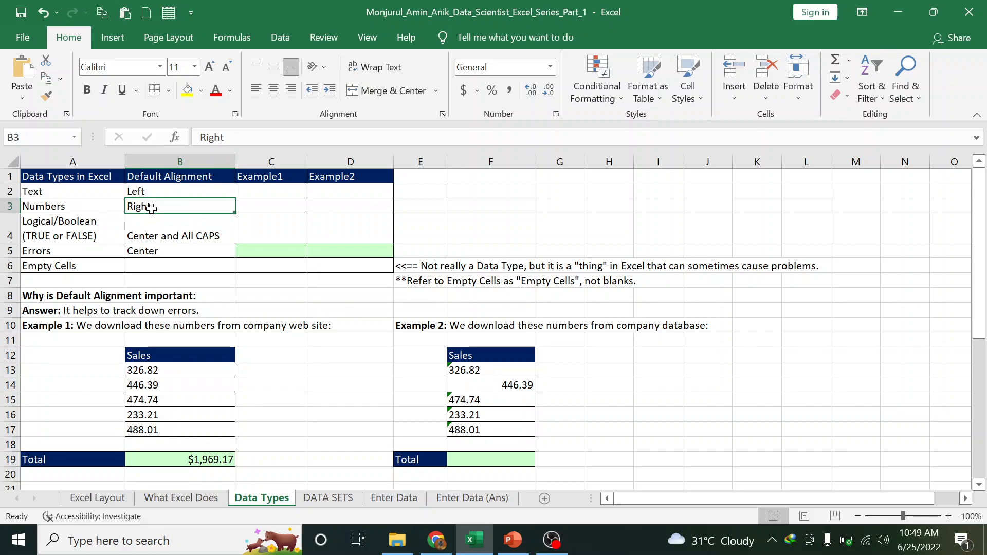
click(191, 376)
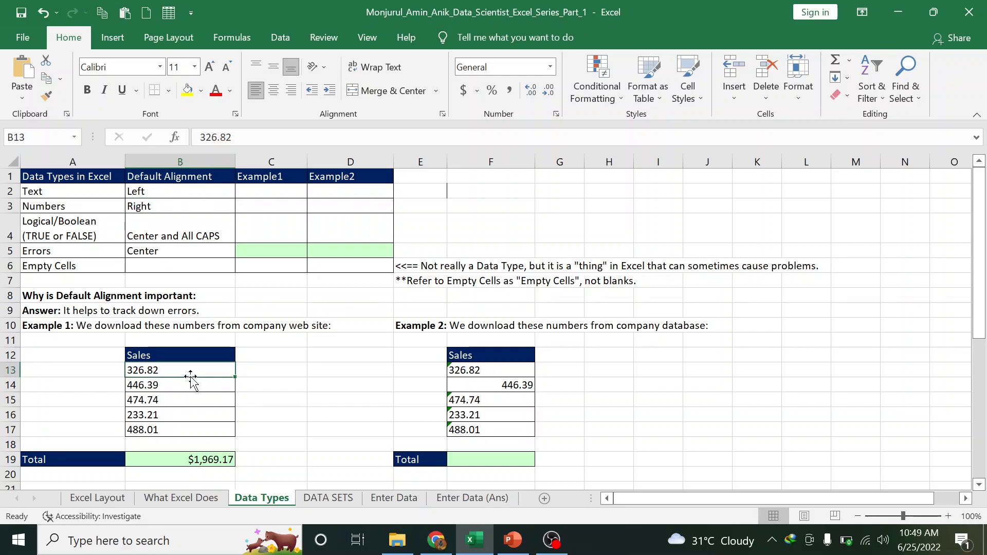
drag(172, 371, 180, 430)
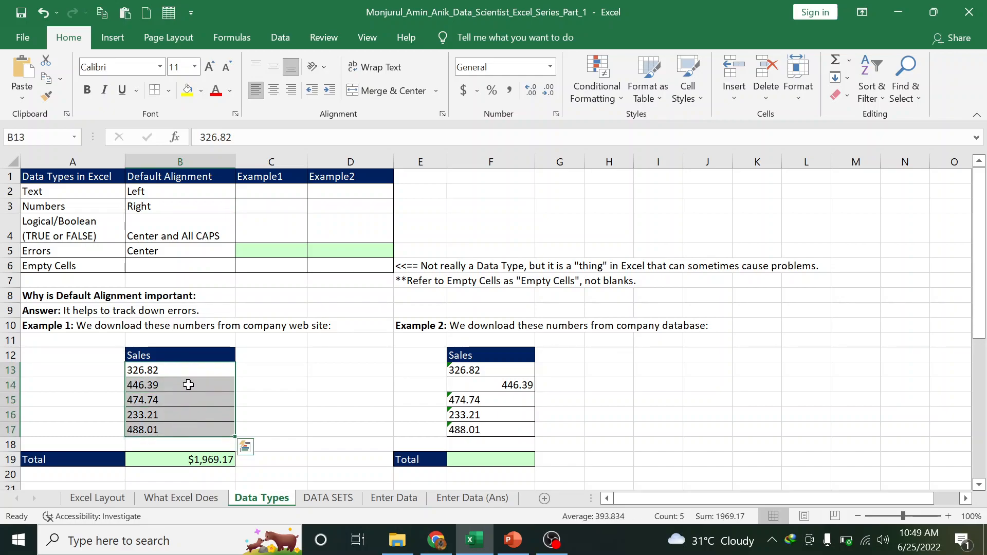
click(184, 372)
click(187, 401)
click(186, 414)
click(177, 427)
click(169, 414)
click(171, 384)
click(173, 374)
click(176, 208)
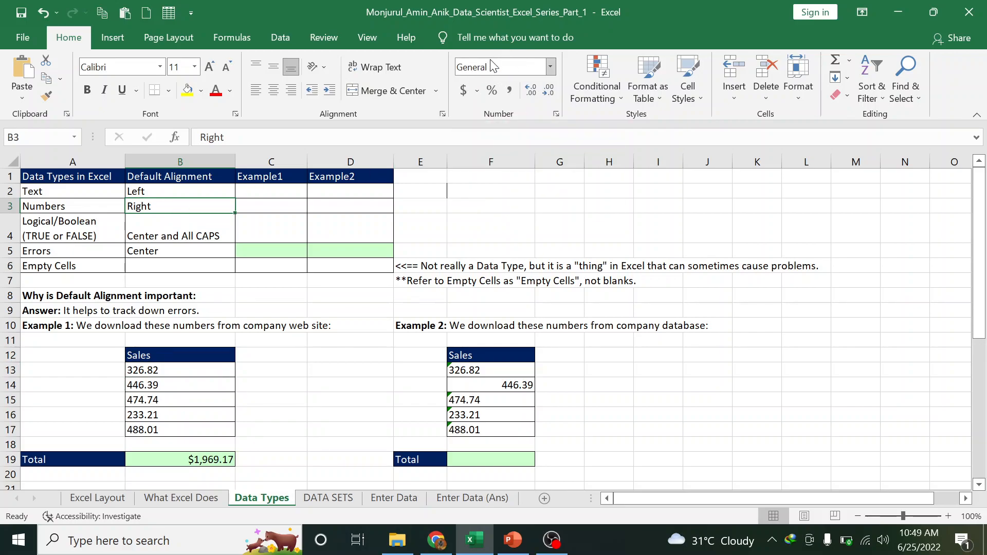
Switch B13:B17 from the General to the Number format
click(551, 66)
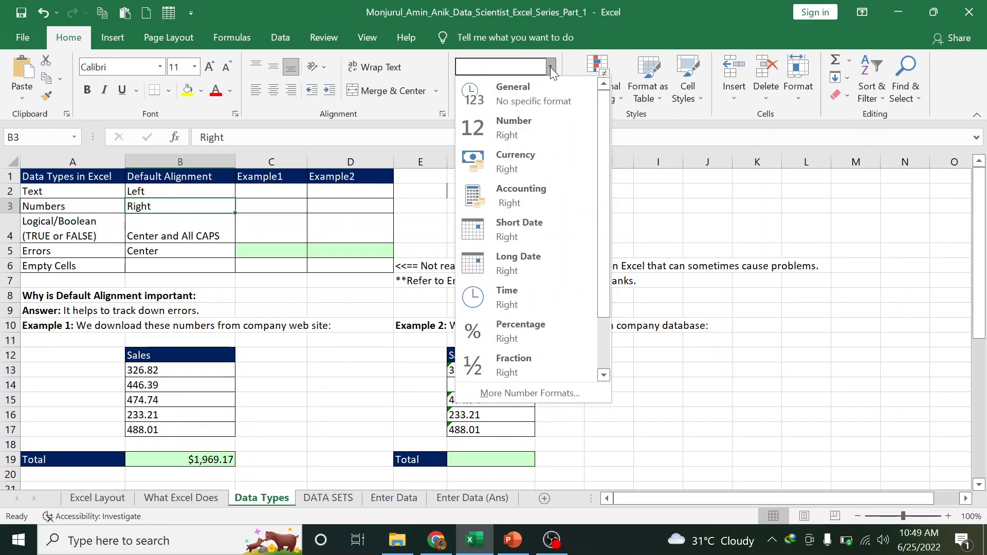
click(543, 101)
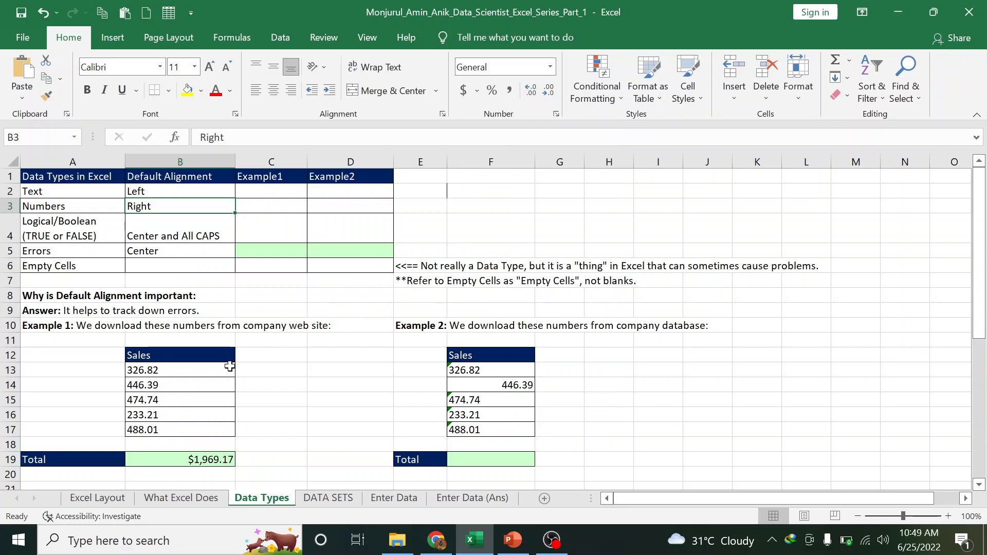
drag(205, 370, 197, 437)
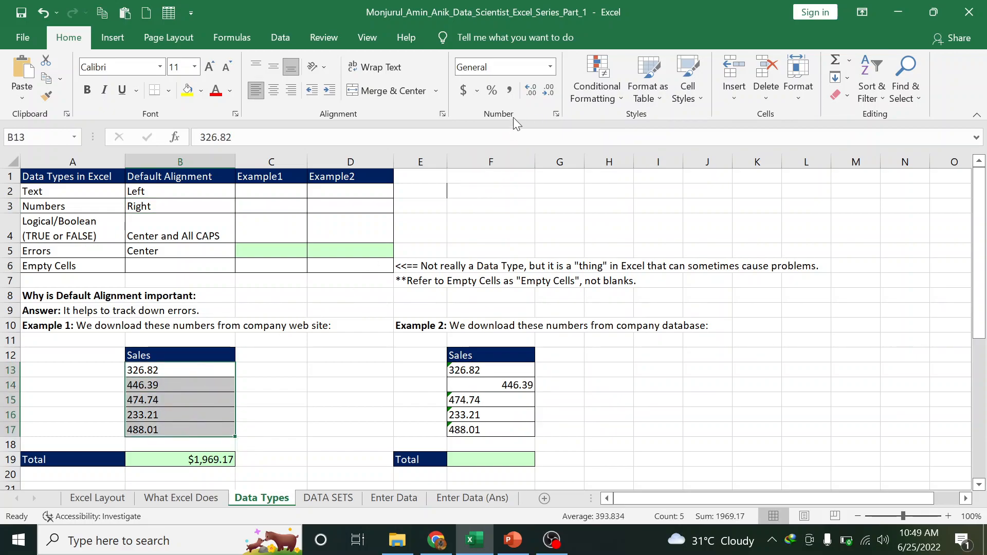
click(550, 67)
click(518, 102)
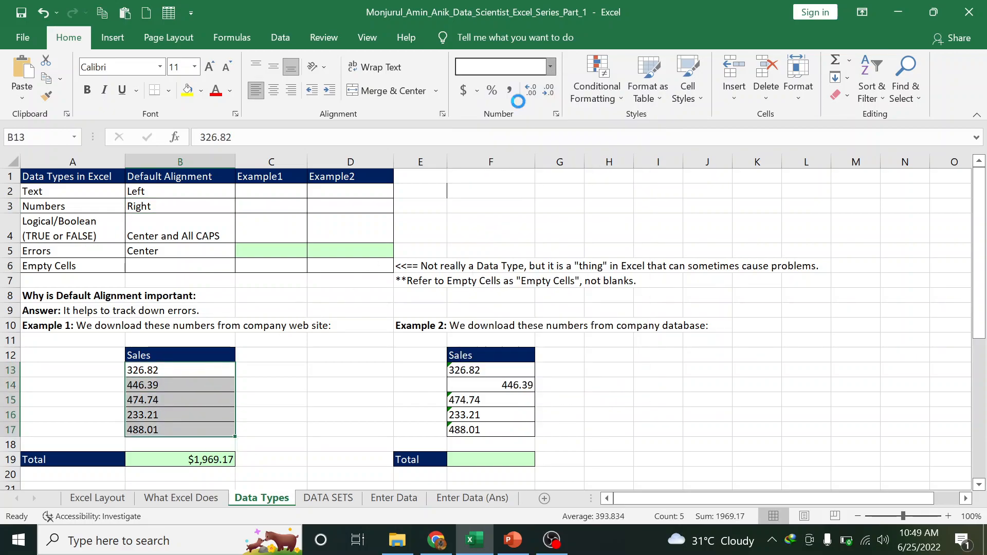
click(550, 67)
click(517, 129)
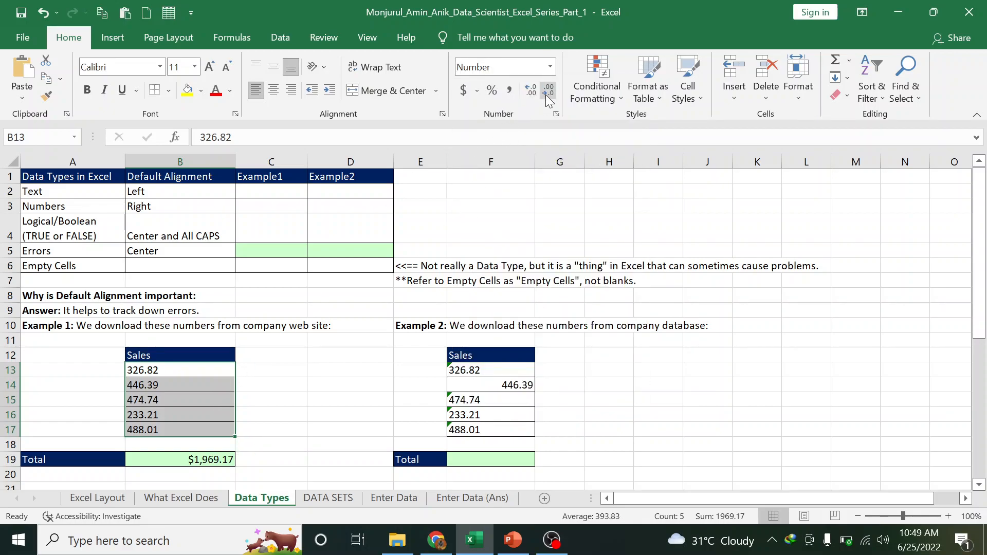
Try right, left and bottom alignment on the sales values and reapply the Number format
click(291, 91)
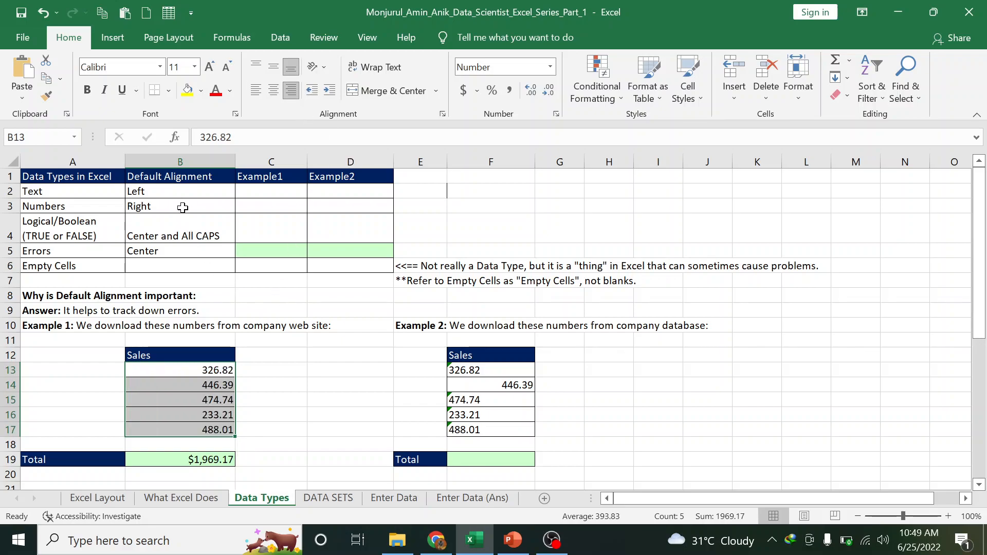
click(255, 90)
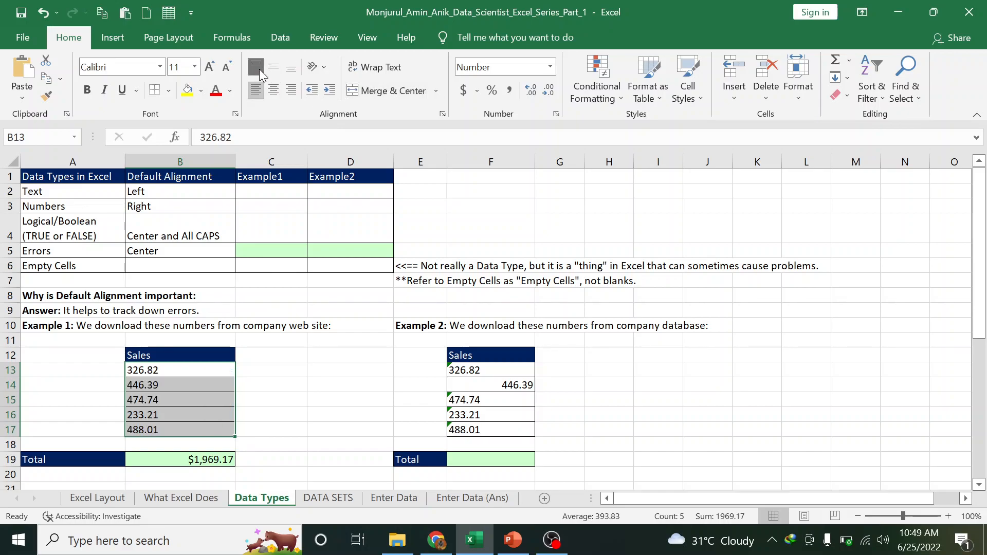
click(289, 68)
click(549, 66)
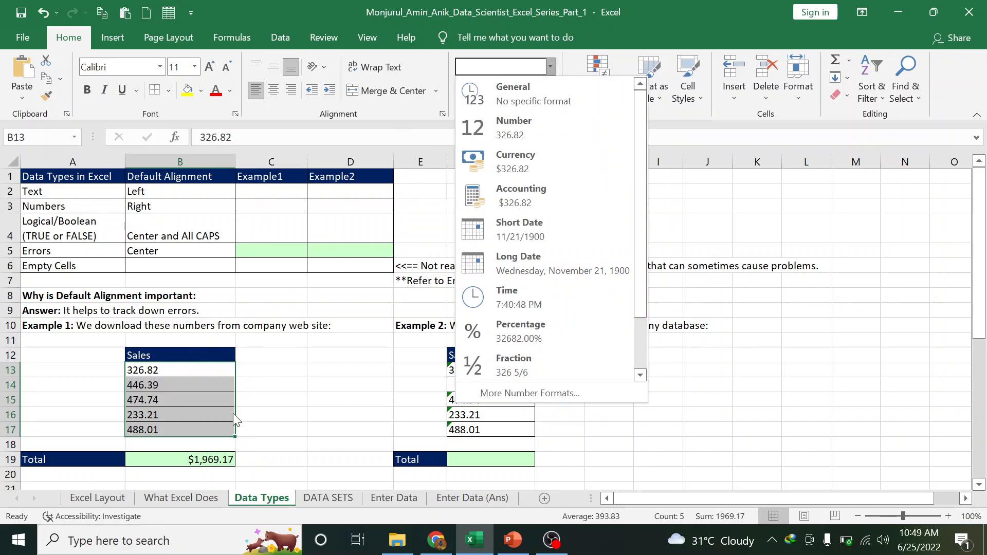
click(170, 460)
click(170, 461)
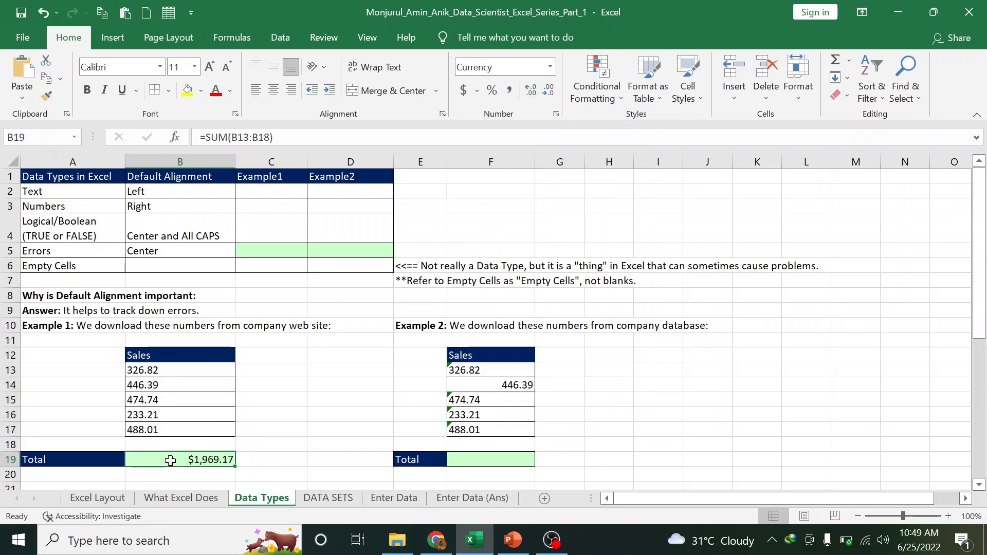
Enter =SUM(B13:B17) in B19 to total Example 1 at $1,969.17
text(=)
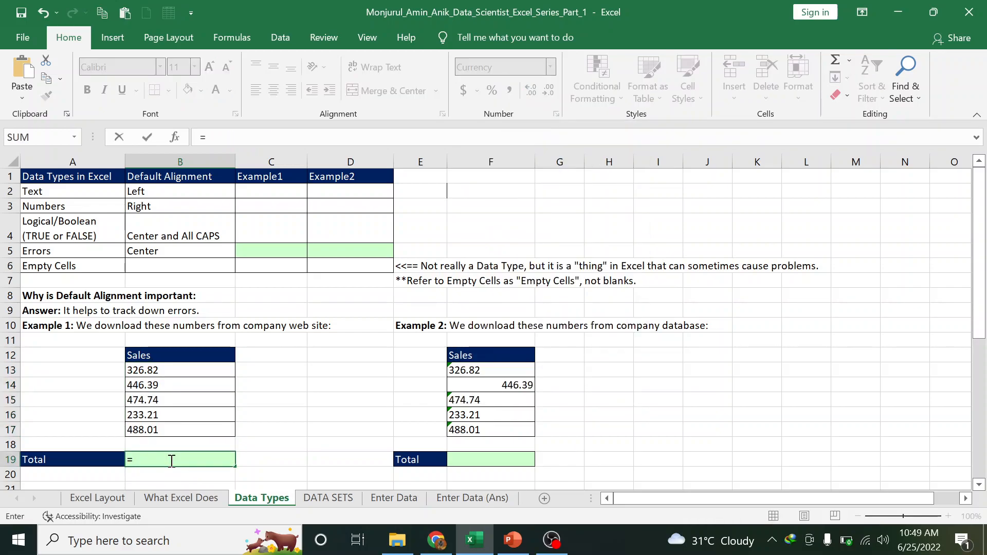
text(sum)
key(Tab)
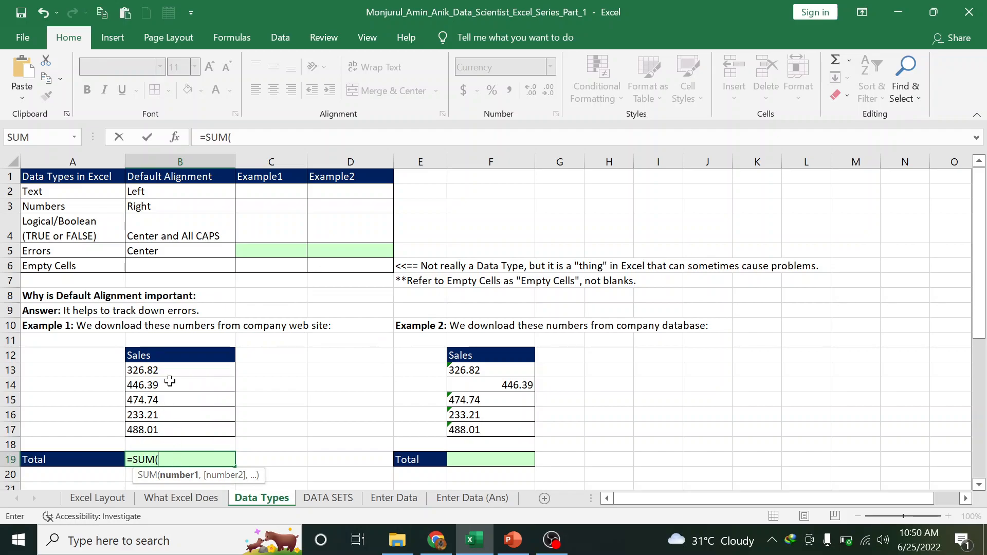
drag(170, 371, 163, 429)
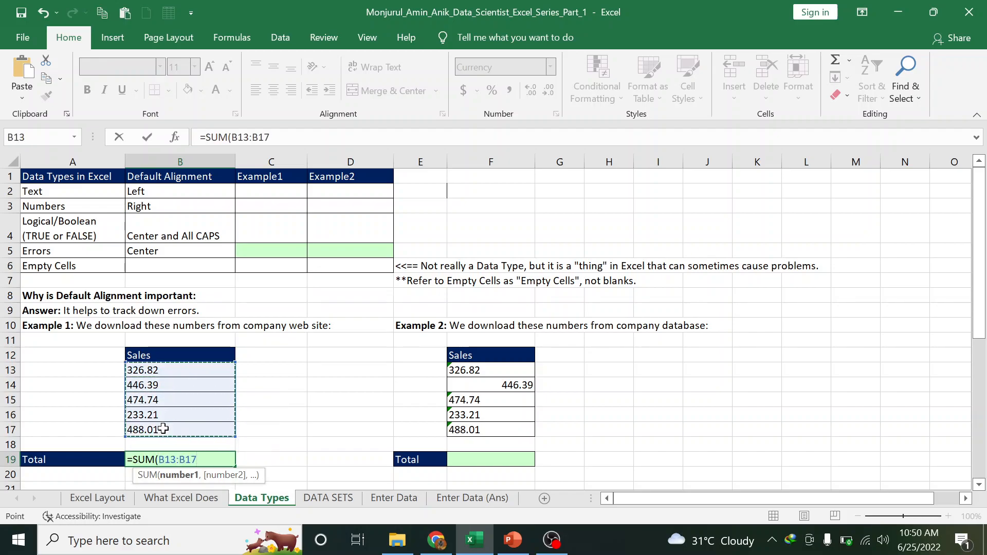
key(Return)
click(174, 462)
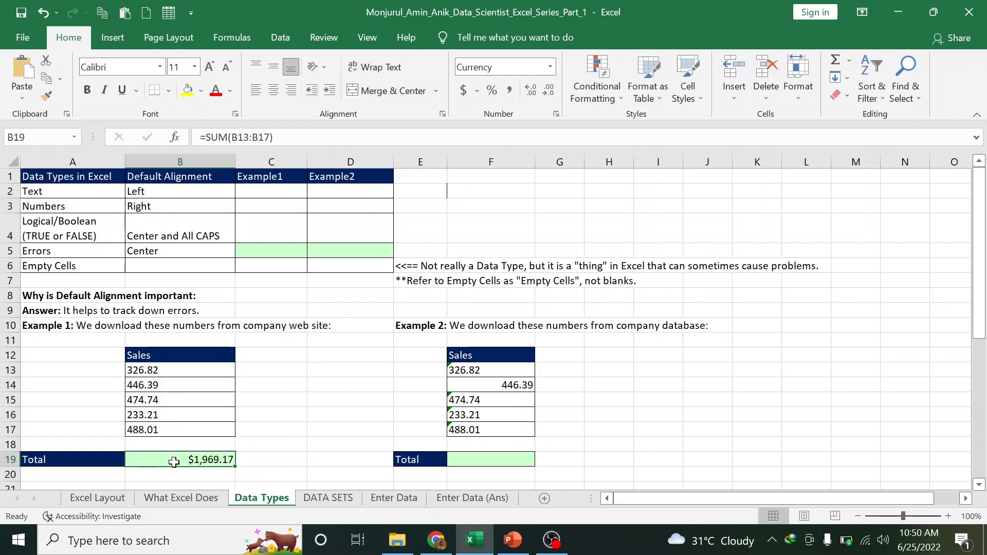
Open F13 in the formula bar to reveal 326.82 stored as text with a leading apostrophe
click(145, 372)
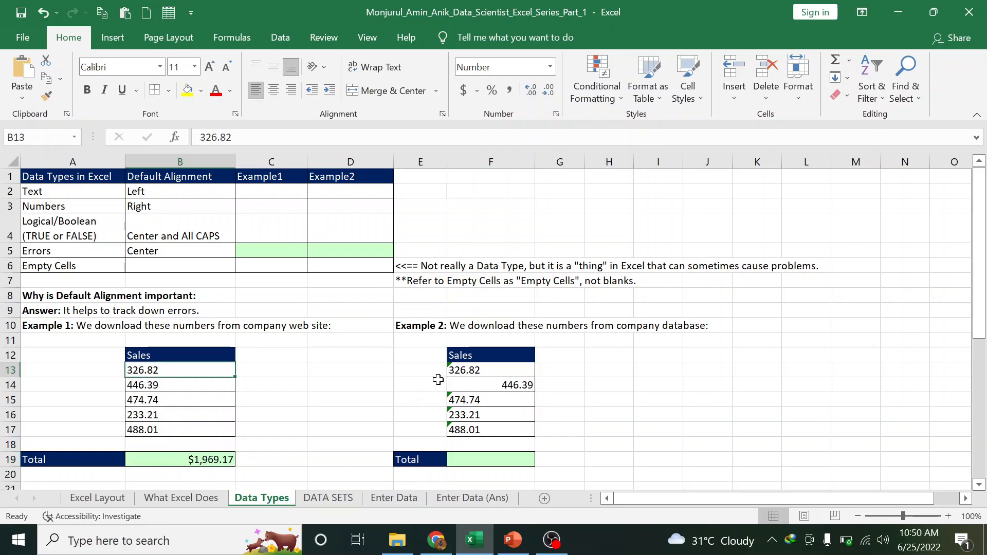
click(486, 370)
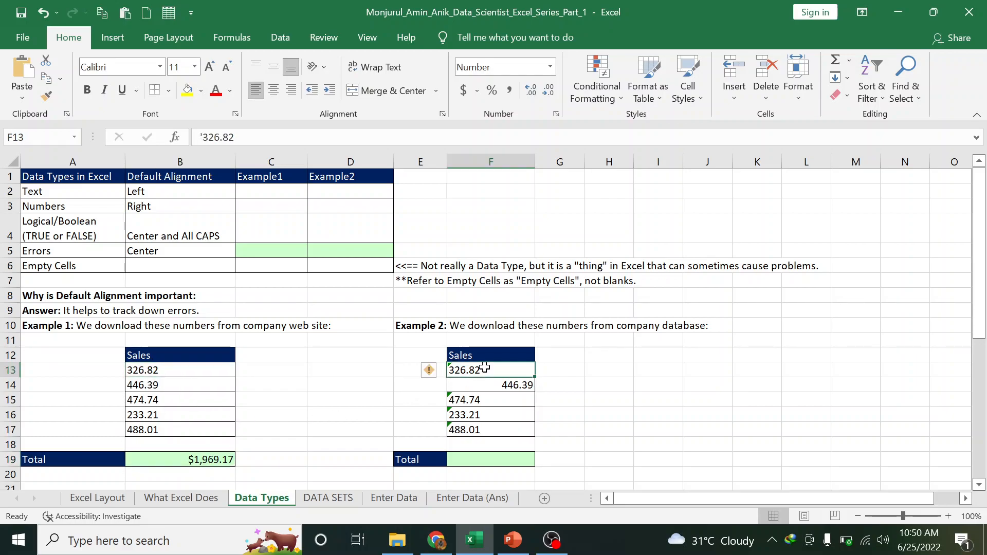
click(199, 137)
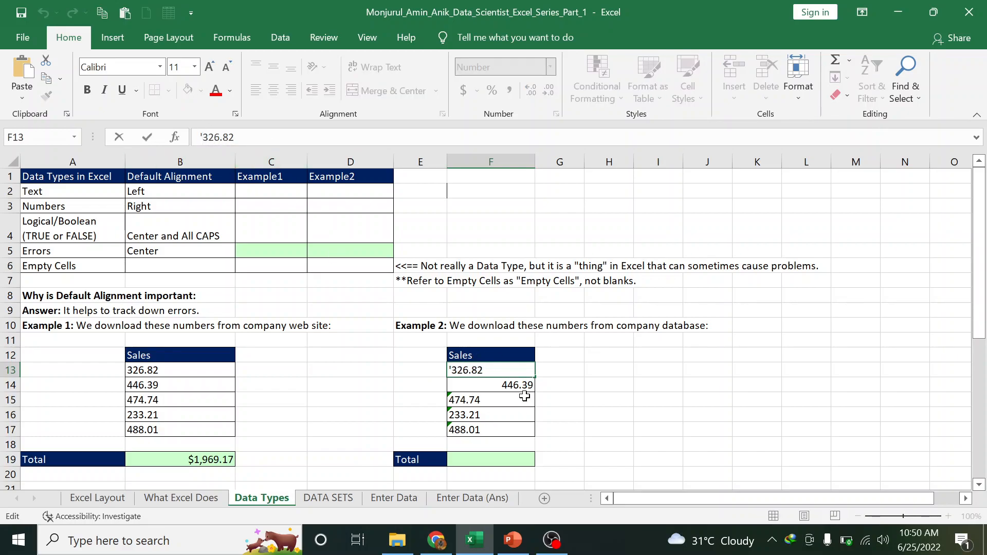
key(ctrl+Return)
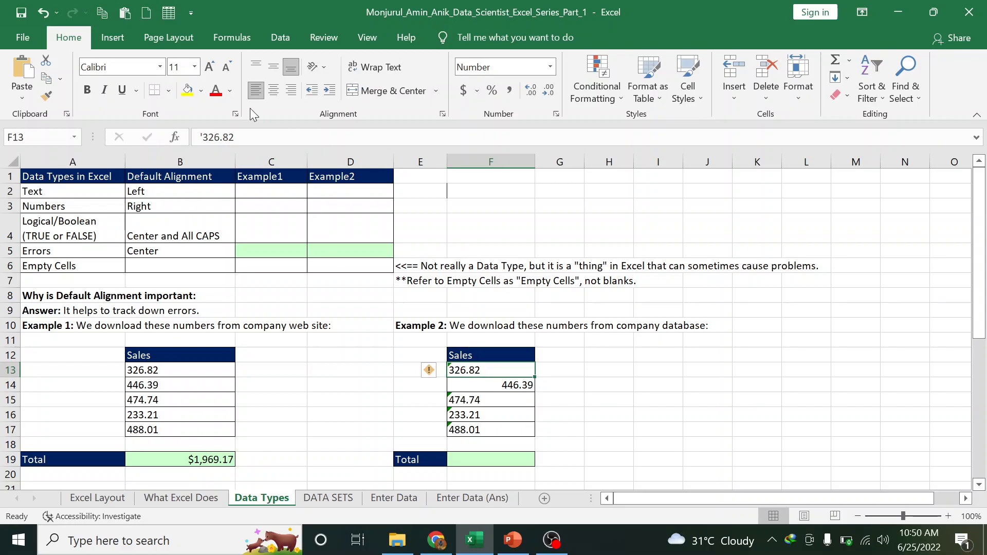
click(158, 207)
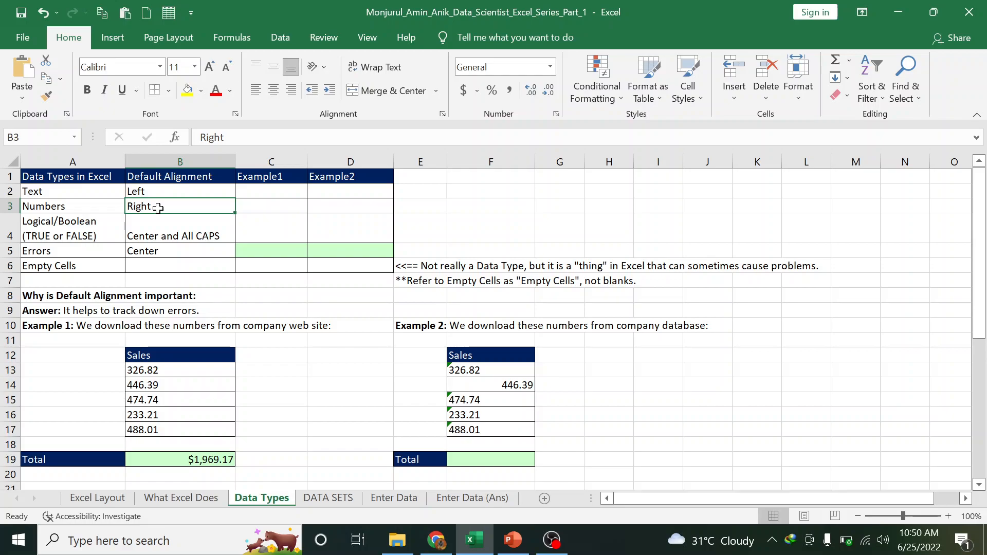
click(469, 370)
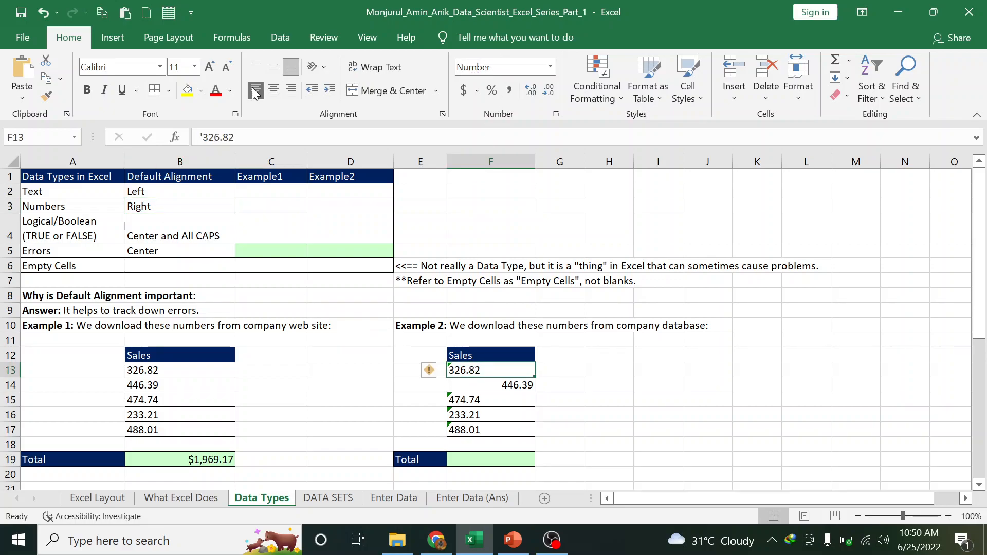
click(202, 137)
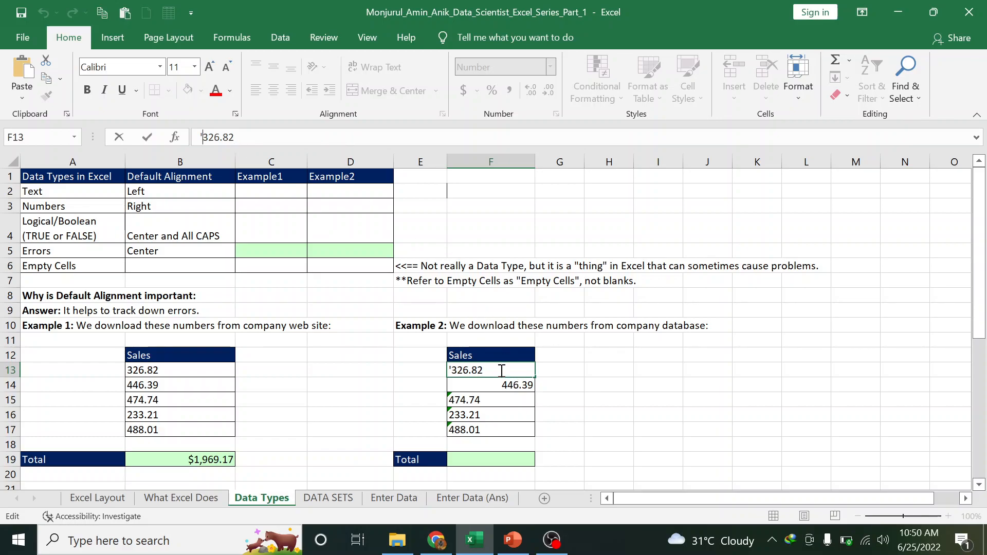
click(570, 389)
Enter =SUM(F13:F17) in F19, which returns only $446.39
drag(519, 372, 517, 430)
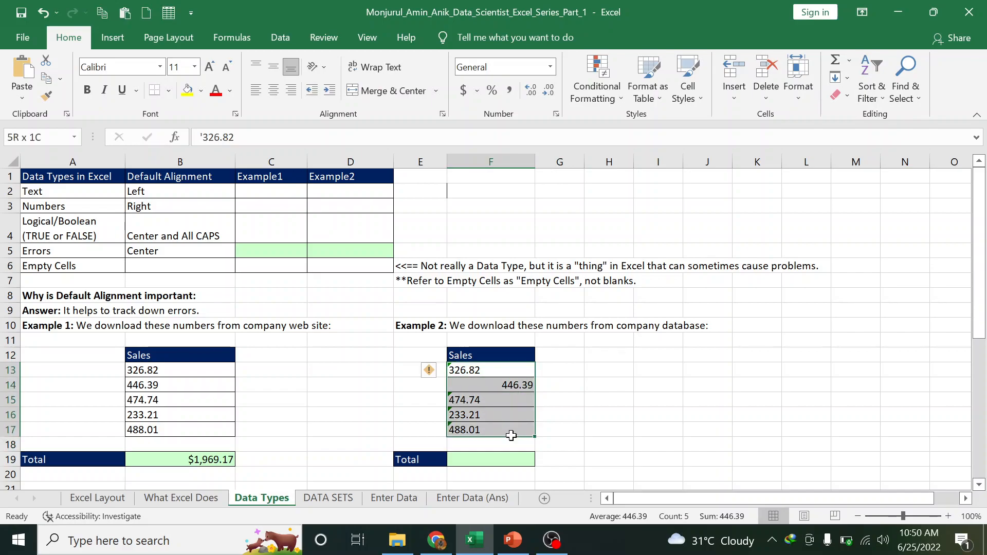
click(499, 461)
text(=s)
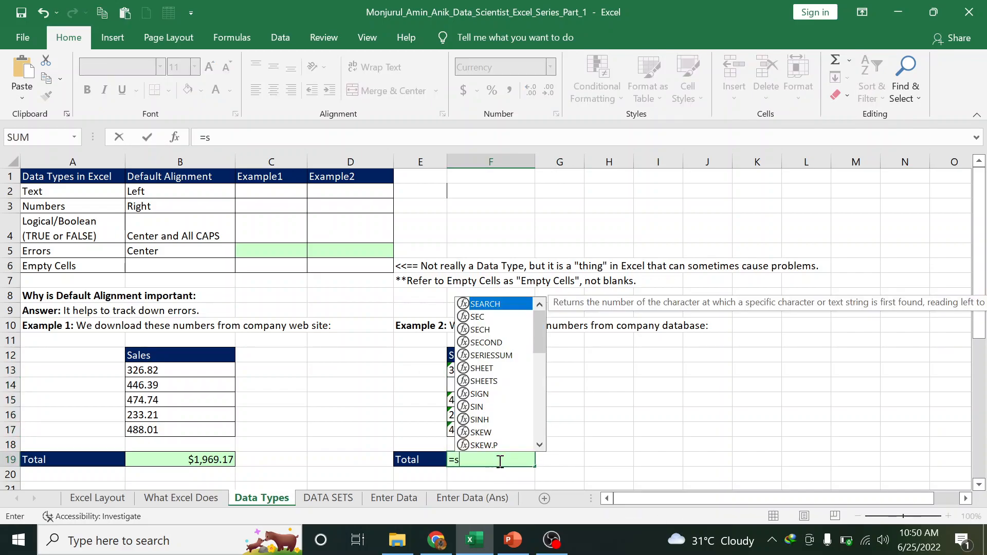
text(um)
key(Tab)
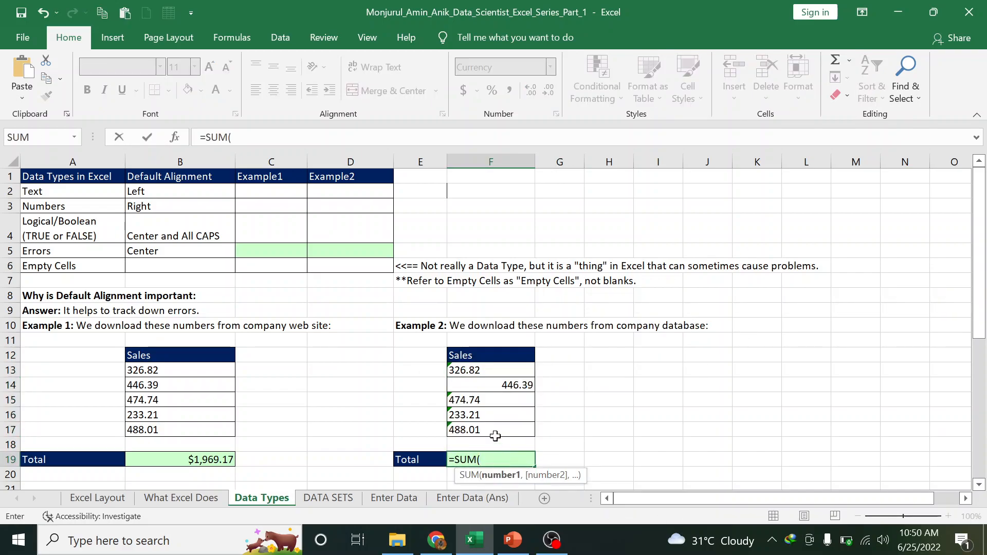
drag(469, 371, 480, 426)
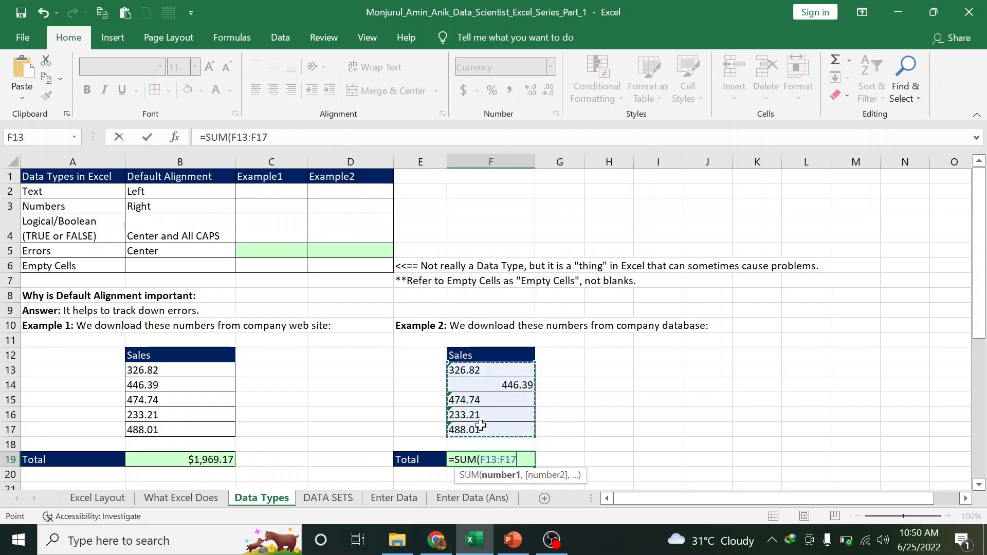
key(Return)
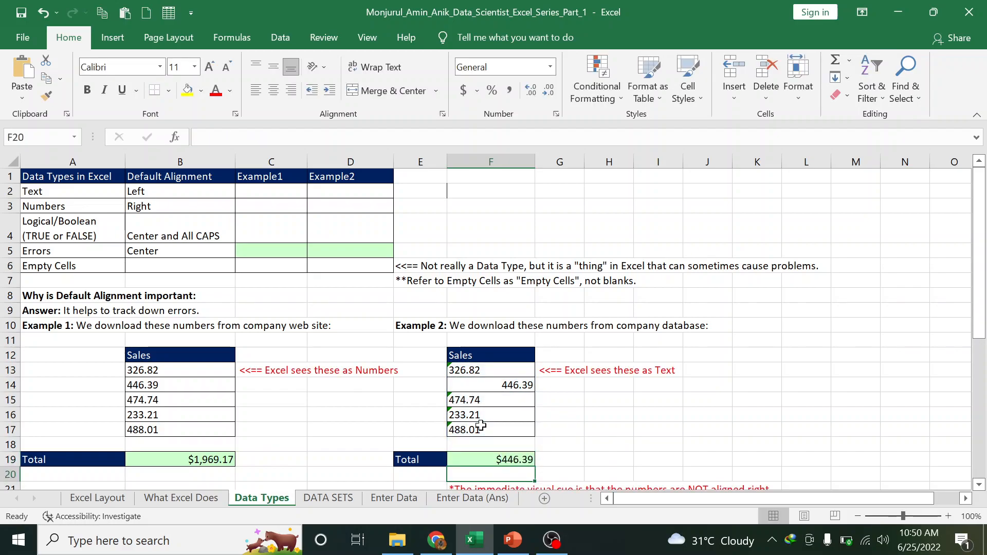
Delete 446.39 from F14 to show the total drop to $0.00, then undo it
click(514, 382)
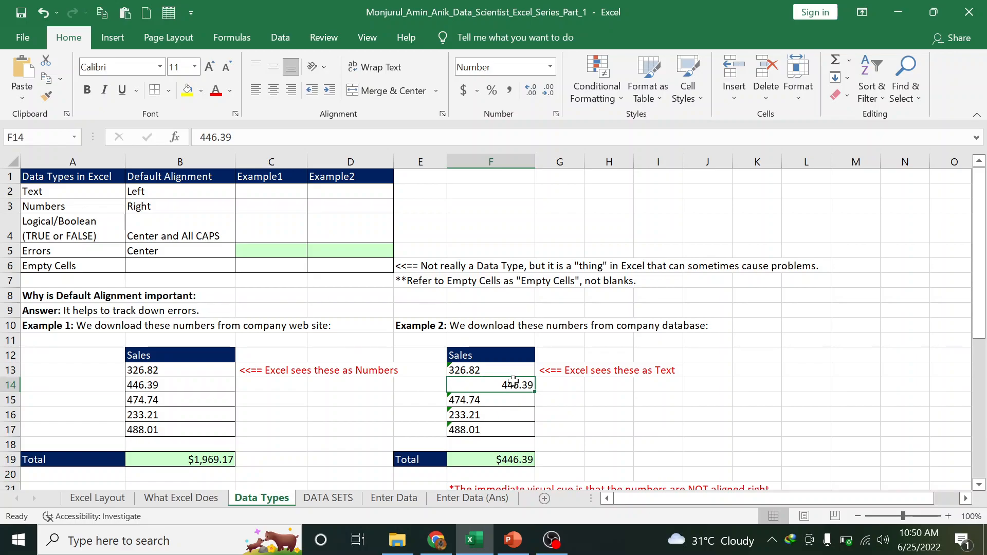
click(482, 368)
click(513, 386)
key(Delete)
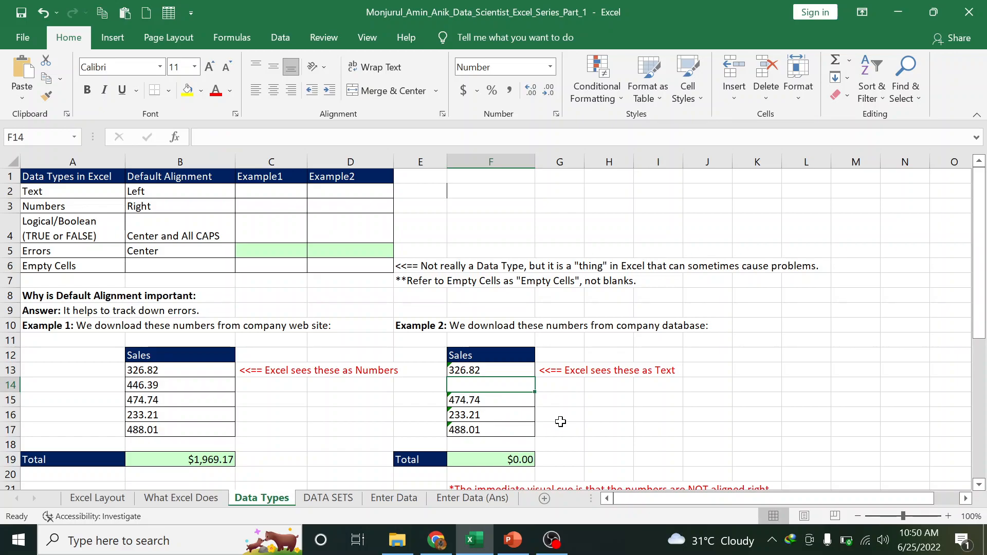
key(ctrl+z)
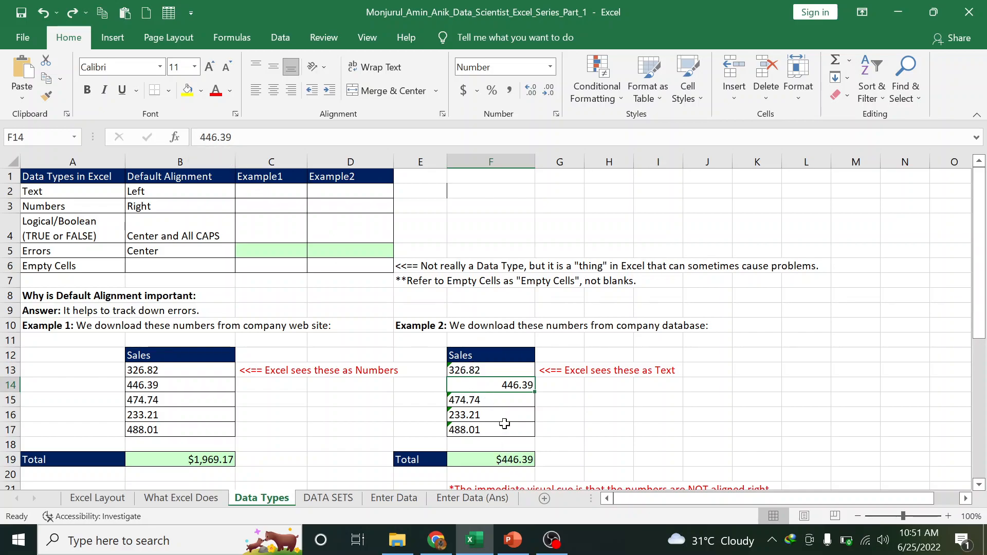
Delete 446.39 from F14 and confirm the Example 2 total reads $0.00
key(Delete)
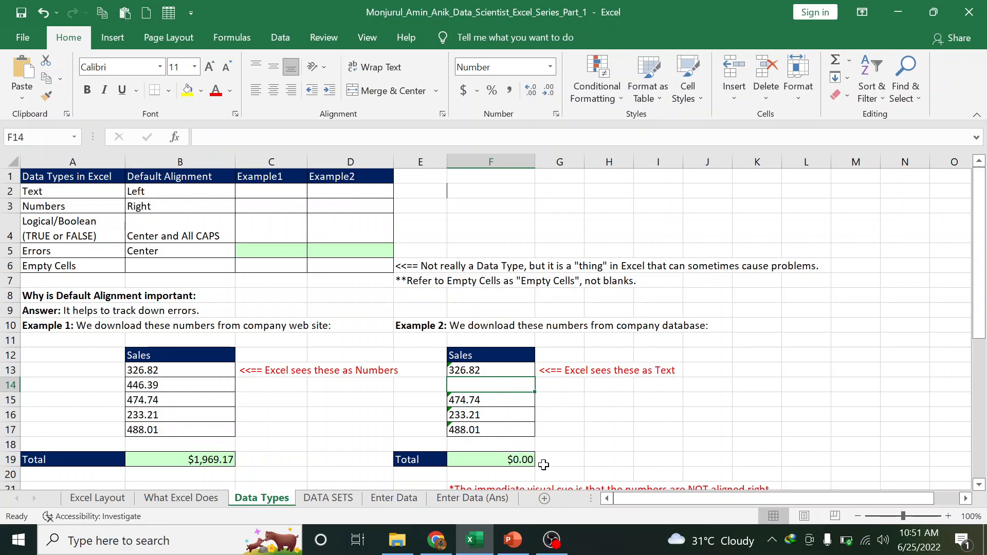
click(473, 371)
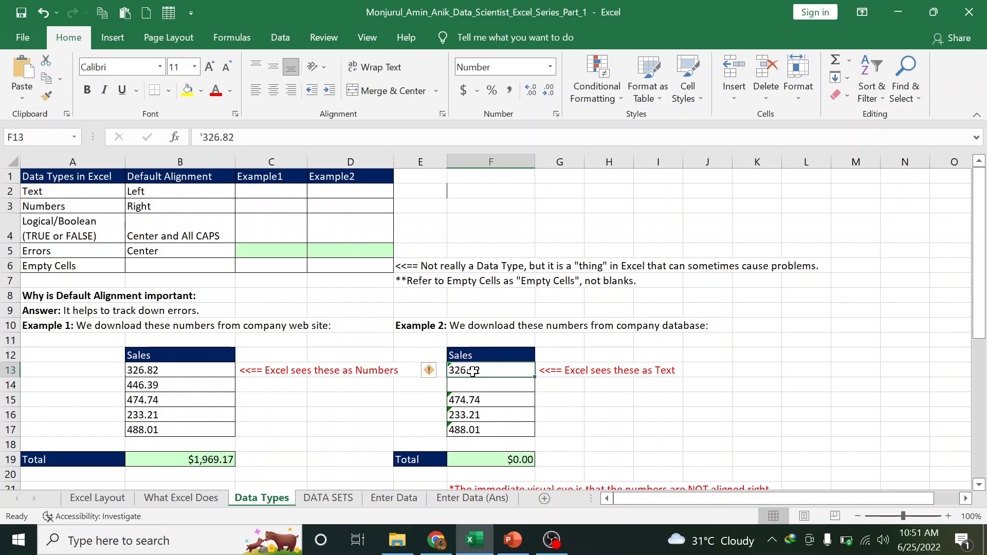
click(489, 460)
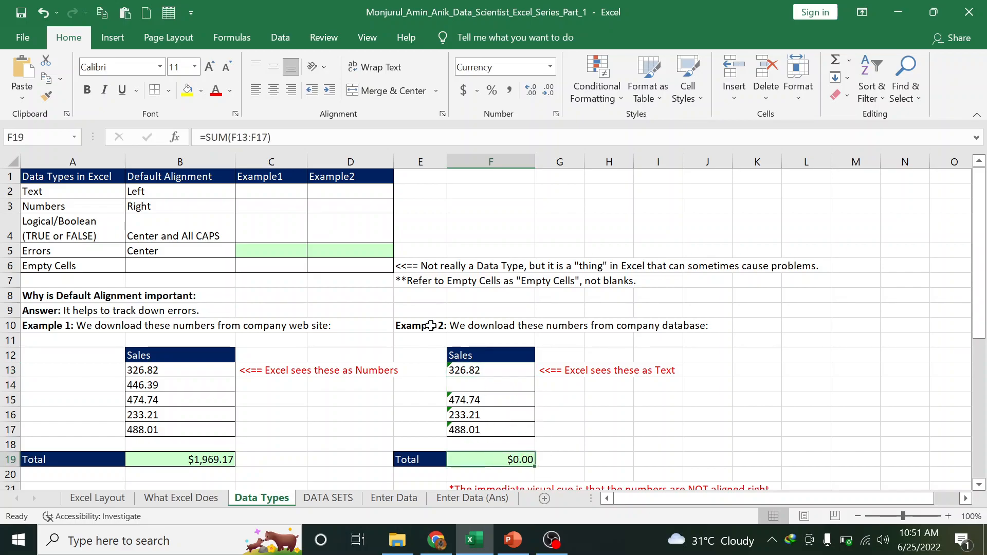
click(474, 371)
drag(6, 370, 3, 432)
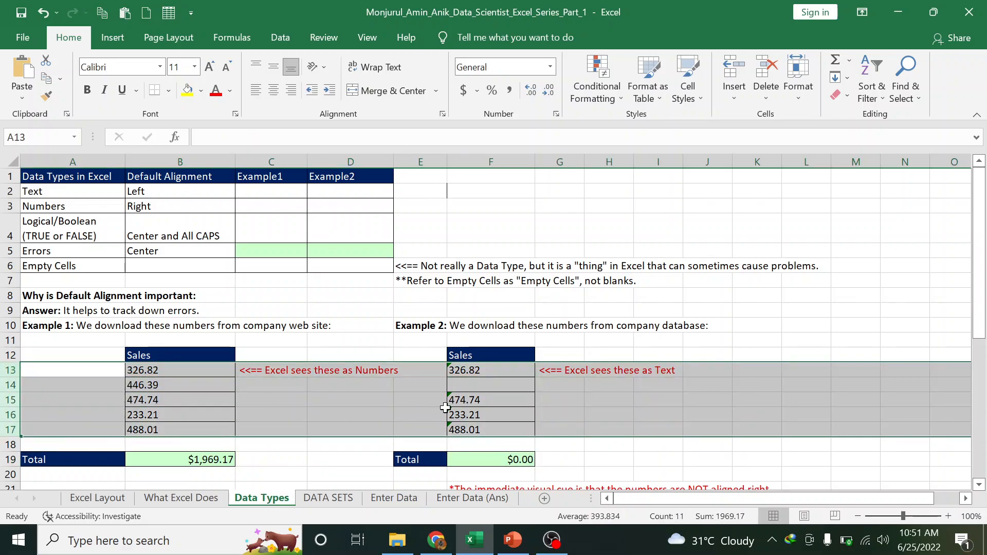
click(513, 455)
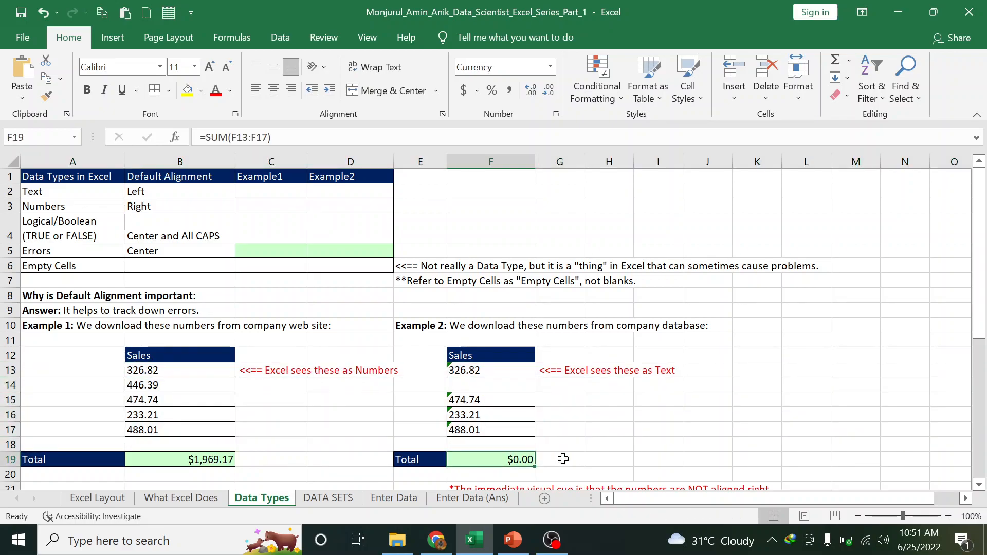
Inspect F13, F15, F16 and F17 to show their apostrophe-prefixed text values
click(469, 371)
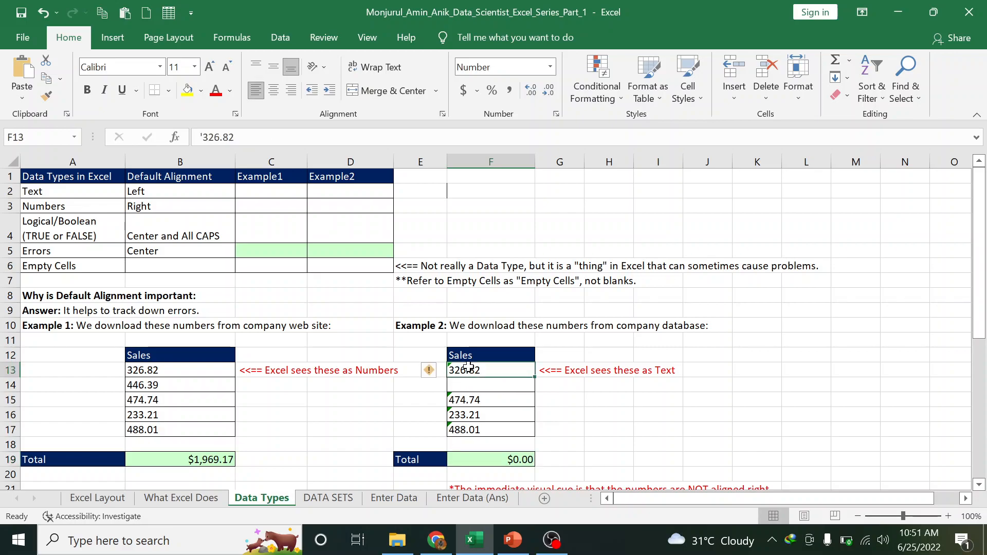
click(204, 137)
click(490, 401)
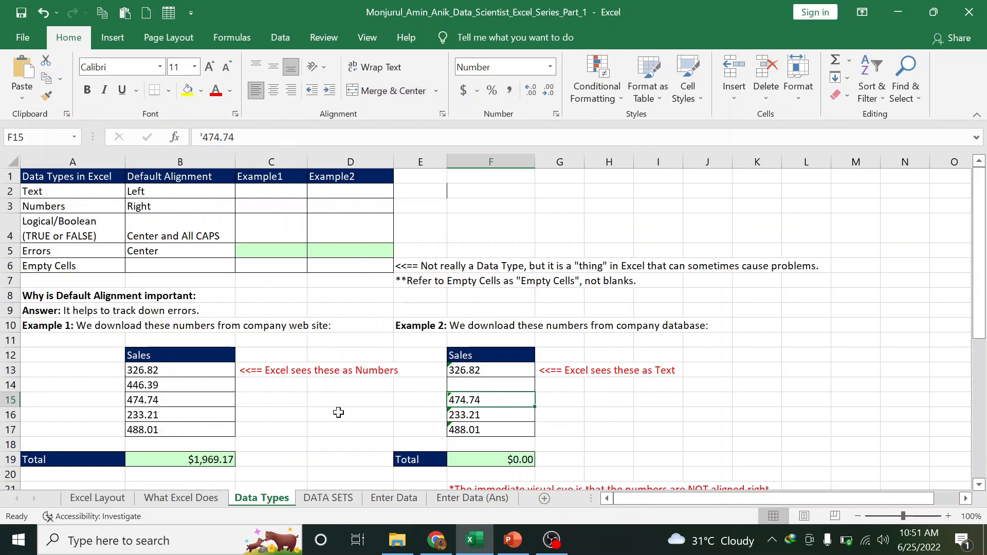
click(477, 415)
click(471, 430)
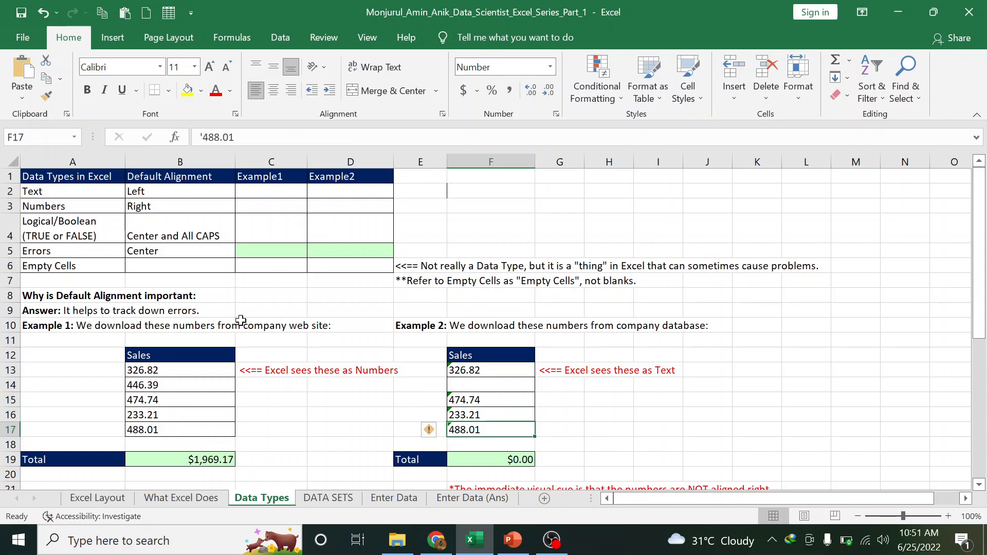
click(186, 374)
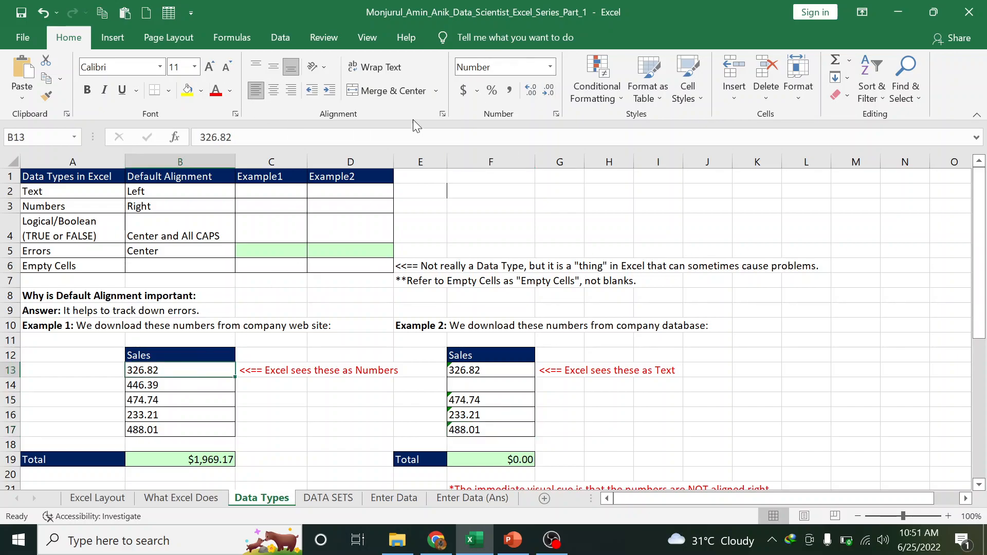
Apply the General number format to the five Example 1 sales figures in B13:B17
click(164, 384)
click(164, 414)
click(163, 400)
click(165, 384)
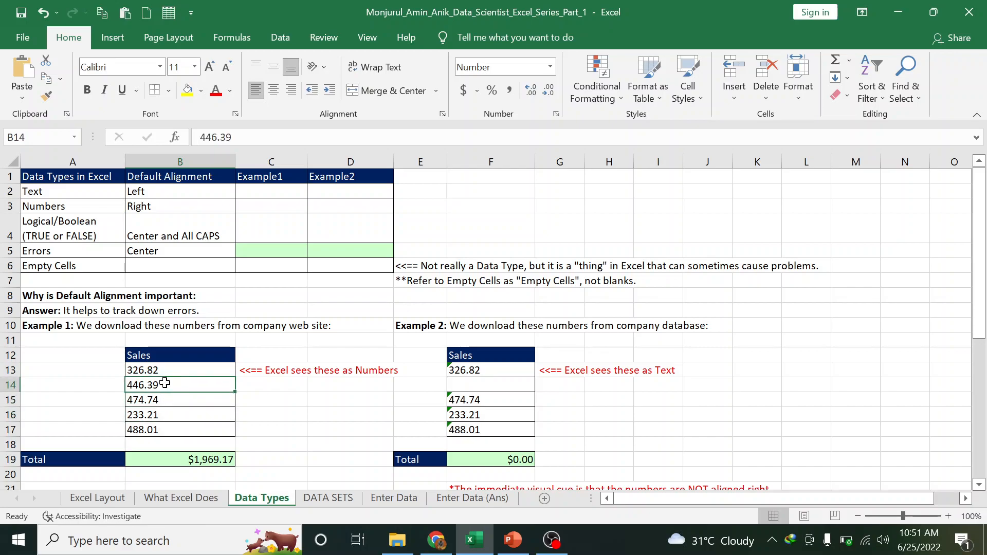
drag(177, 370, 161, 430)
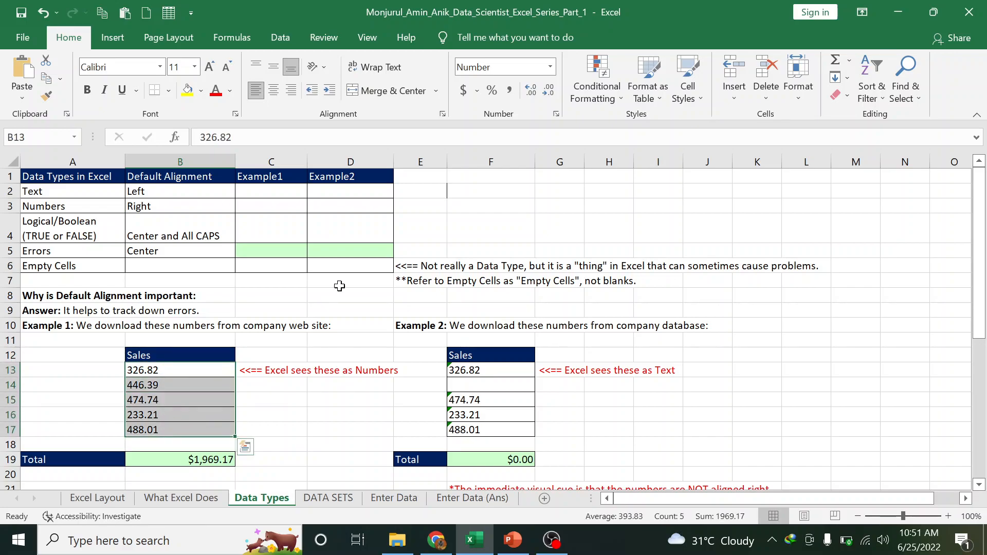
click(551, 67)
click(514, 92)
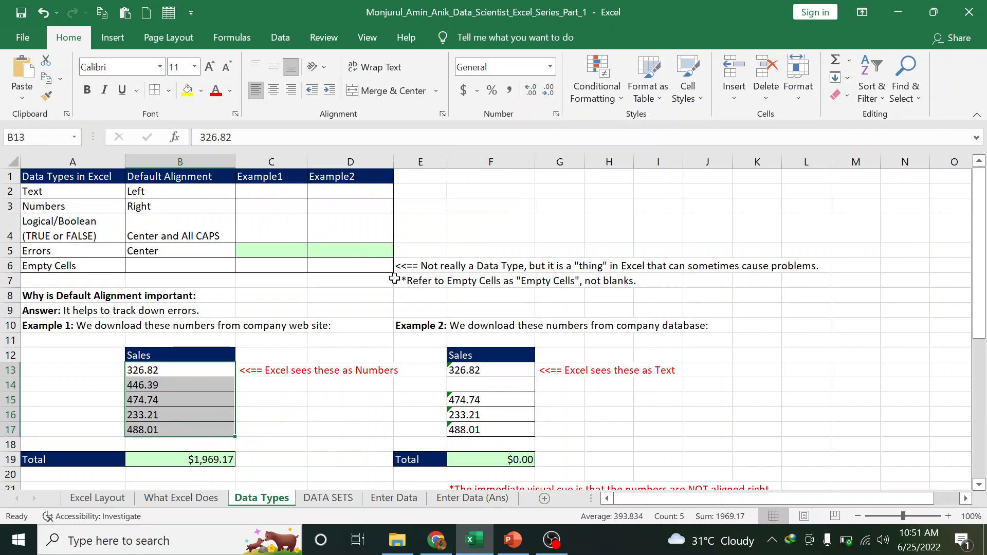
Store 326.82 in B13 as text with an apostrophe, undo it, and clear B19's SUM formula
click(205, 139)
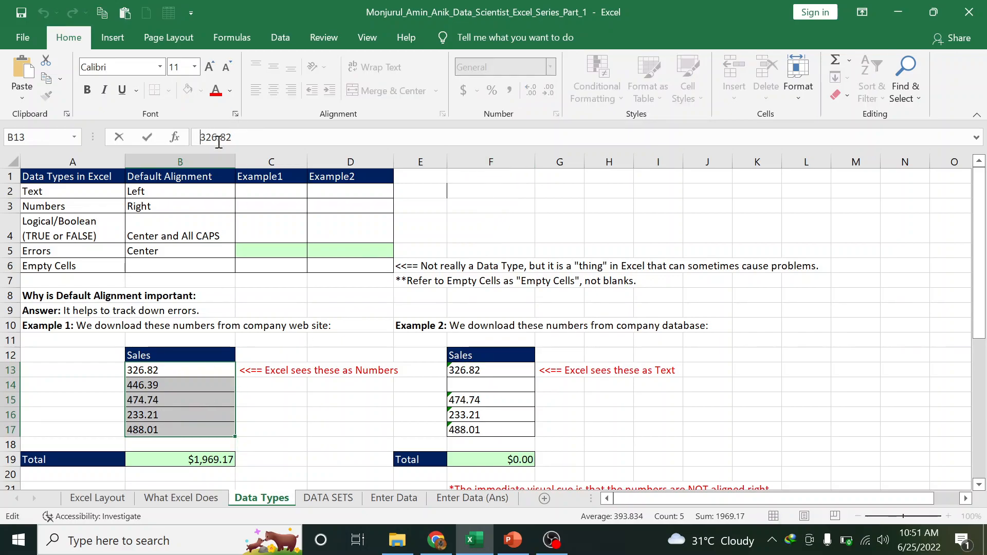
text(')
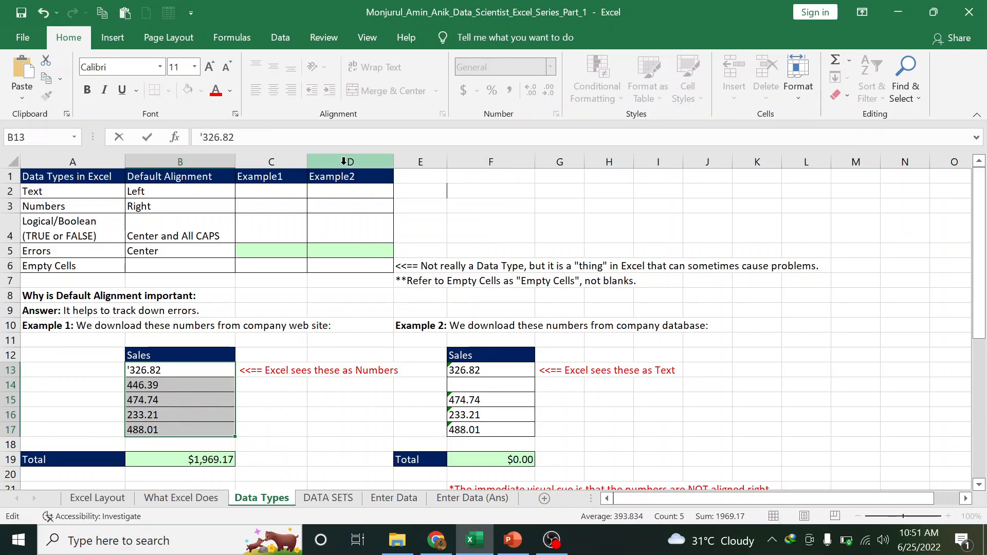
key(Return)
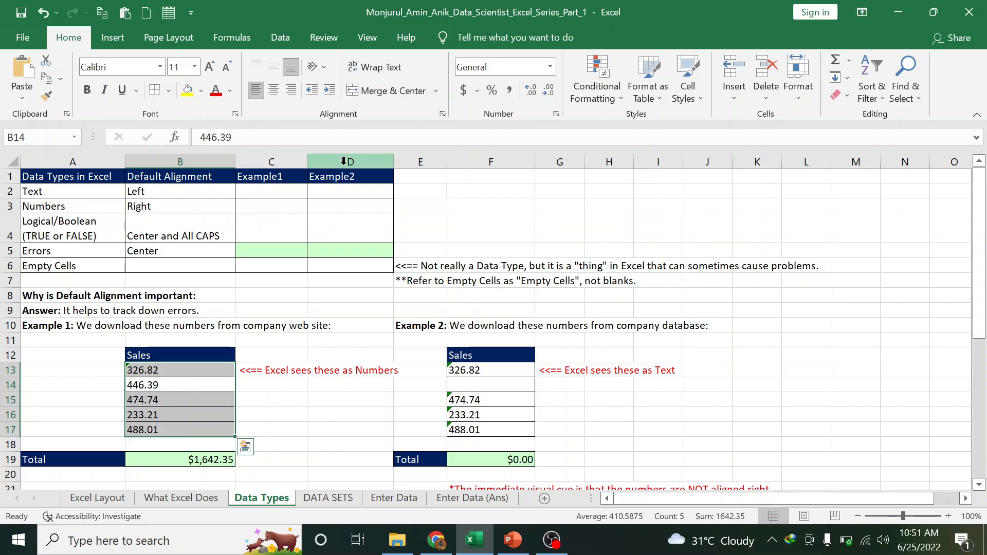
click(177, 372)
key(ctrl+z)
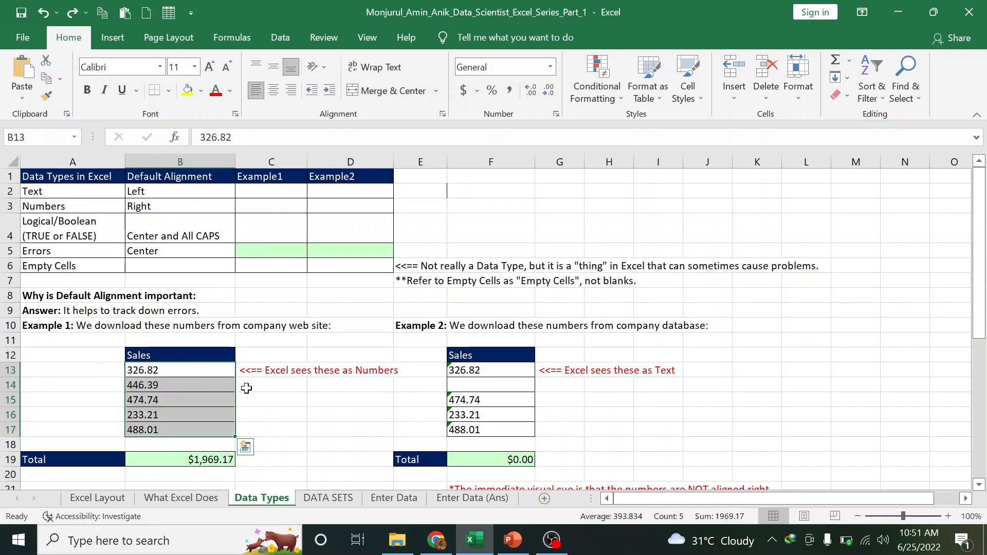
click(211, 457)
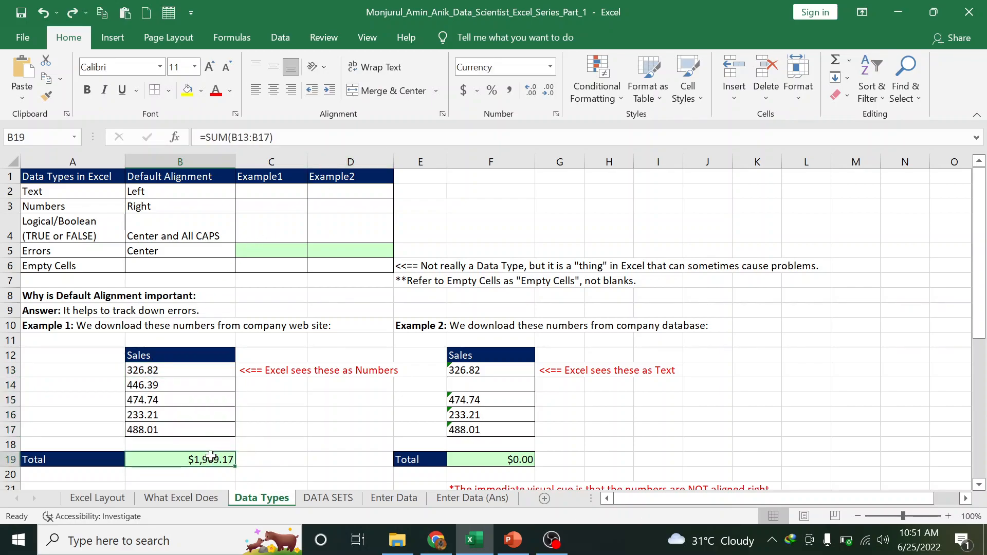
key(Delete)
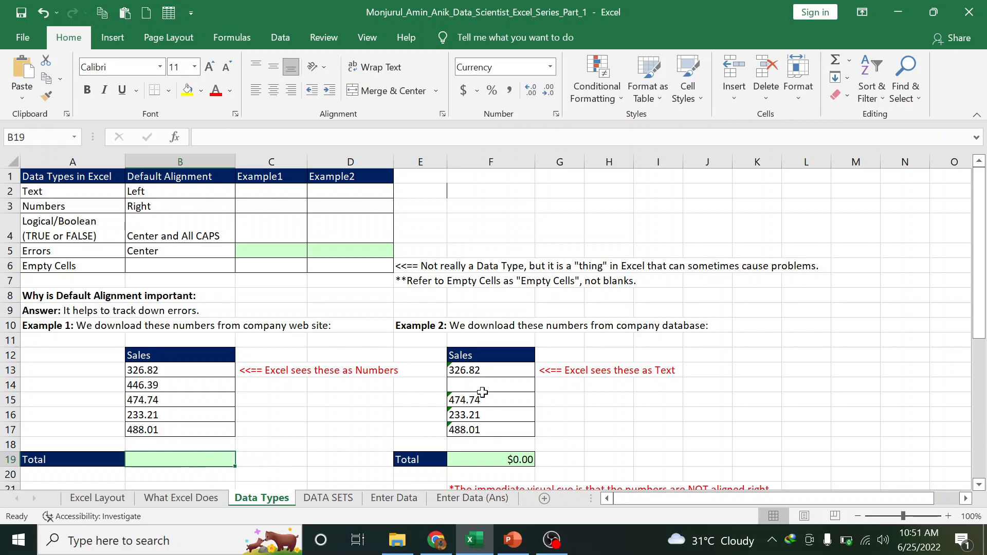
Check the dates in the Date column and select the invalid date 1/37/2015 in A34
scroll(396, 410, down, 3)
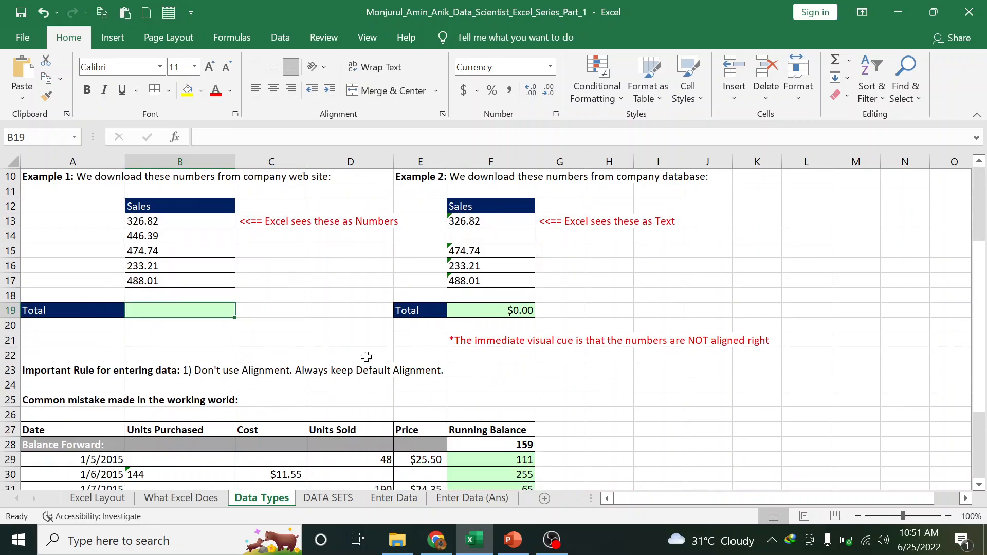
scroll(306, 390, down, 2)
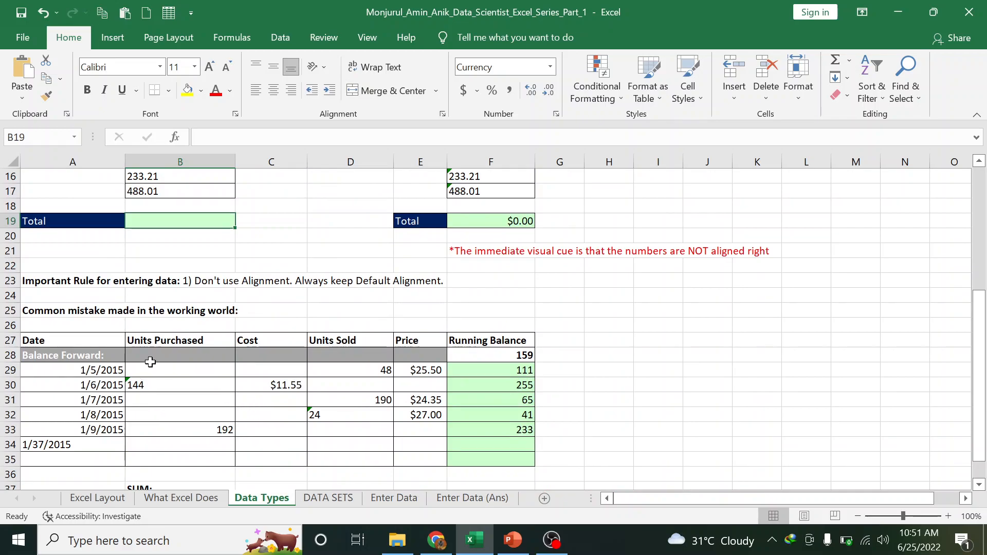
scroll(159, 389, down, 1)
scroll(160, 390, down, 1)
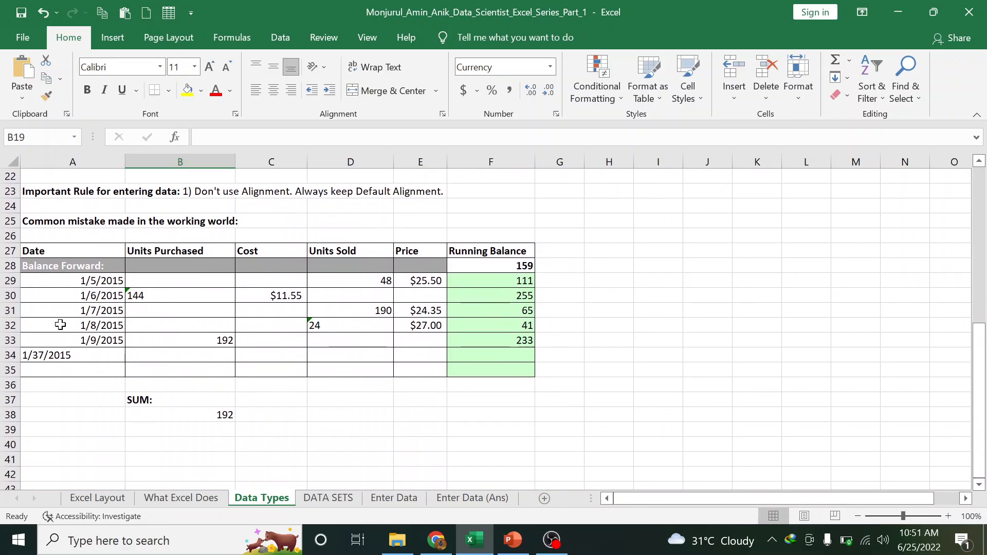
click(73, 280)
click(67, 296)
click(68, 310)
click(66, 325)
click(50, 353)
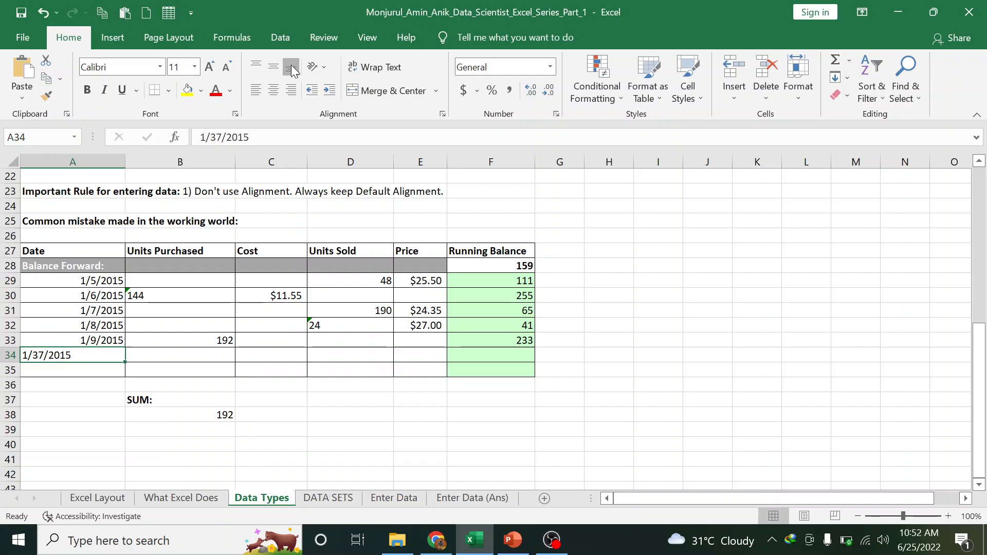
Try center and right alignment on 1/37/2015, return it to left, and apply Short Date
click(274, 91)
click(291, 91)
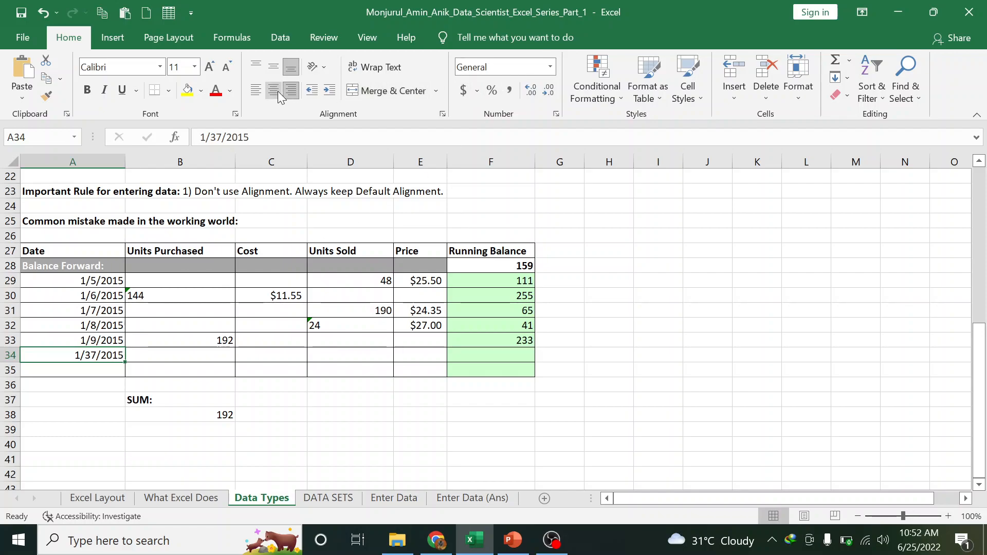
click(255, 90)
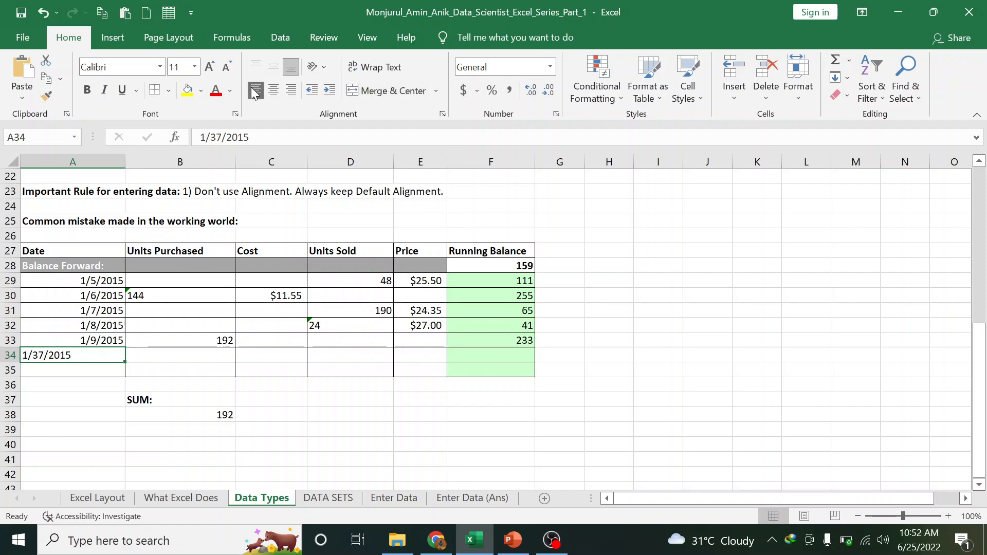
click(551, 66)
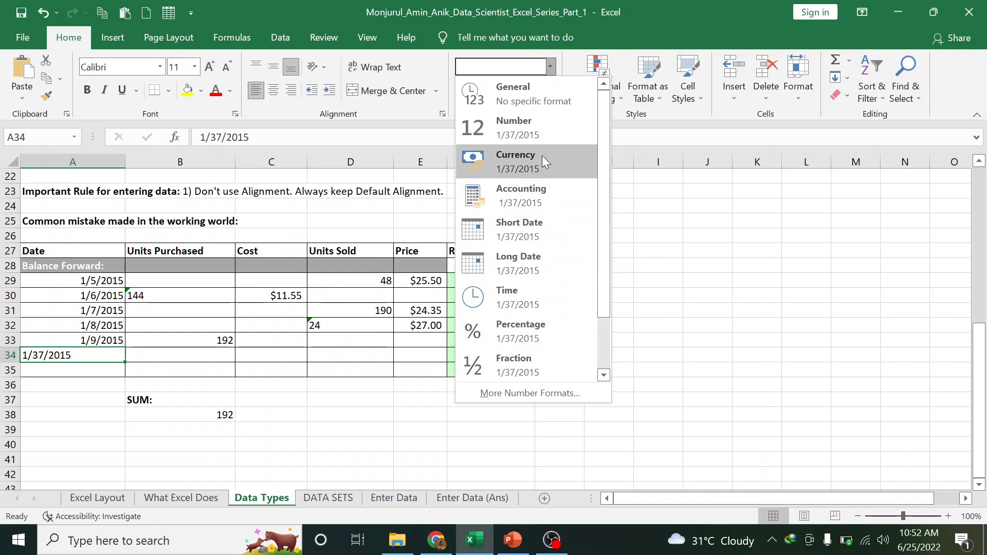
click(533, 231)
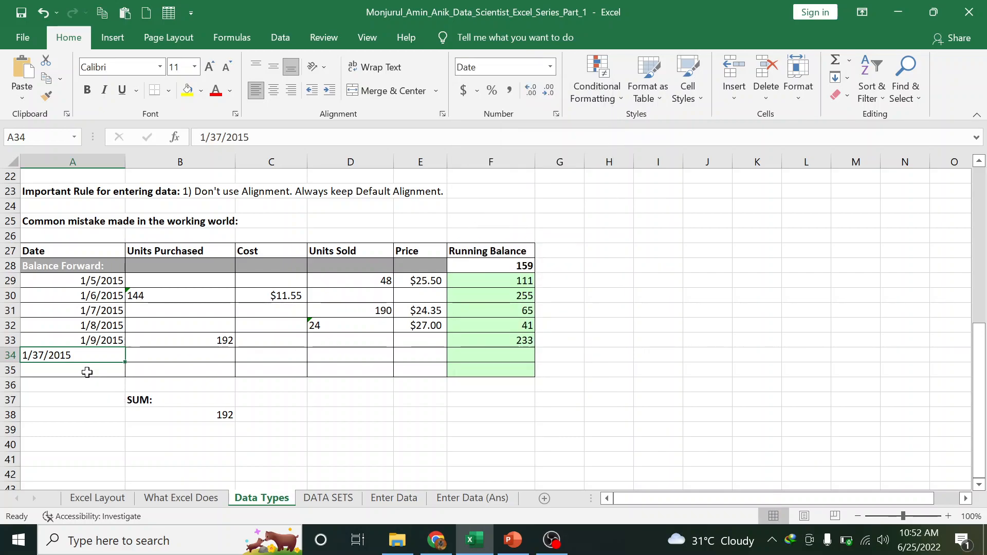
Remove the apostrophe from 144 in B30 so the SUM in B38 becomes 336
click(162, 297)
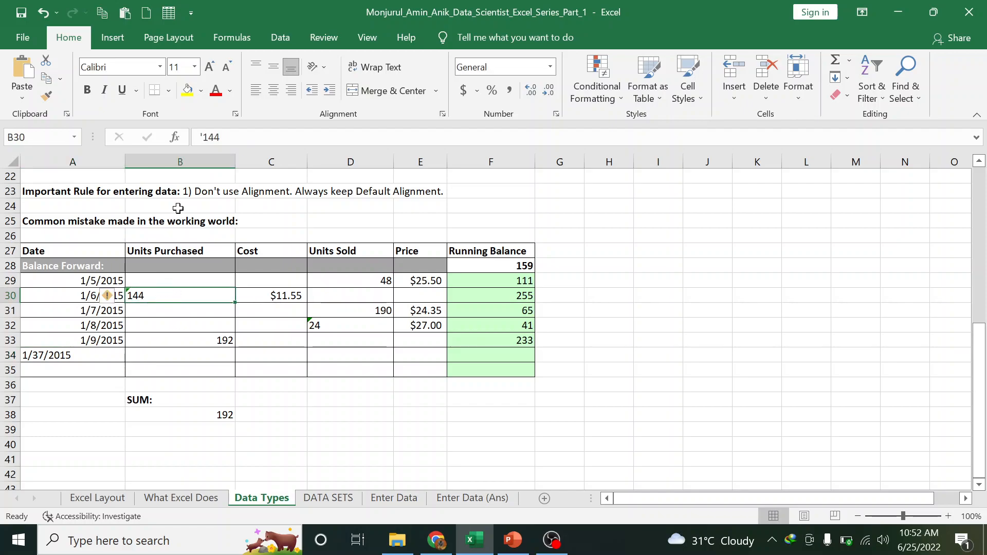
click(202, 134)
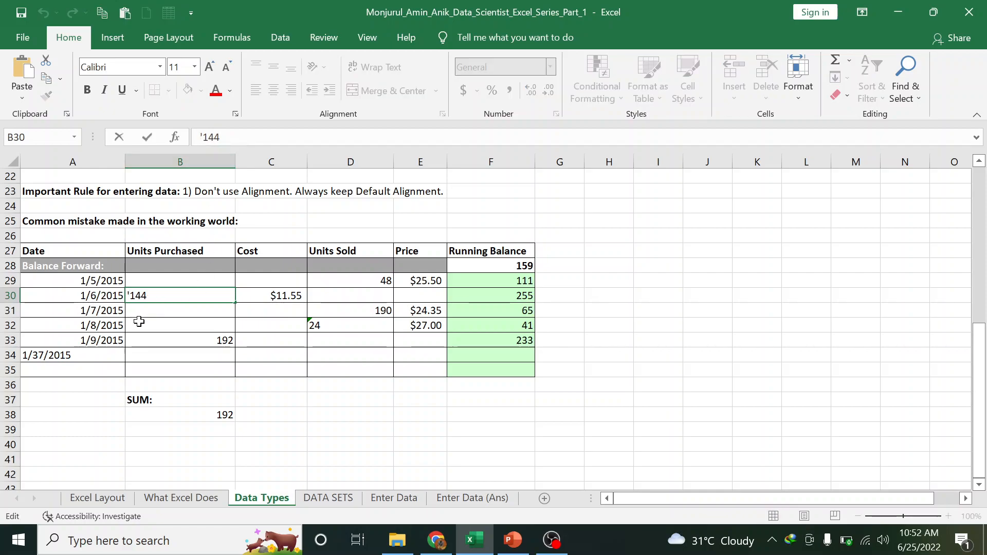
key(Delete)
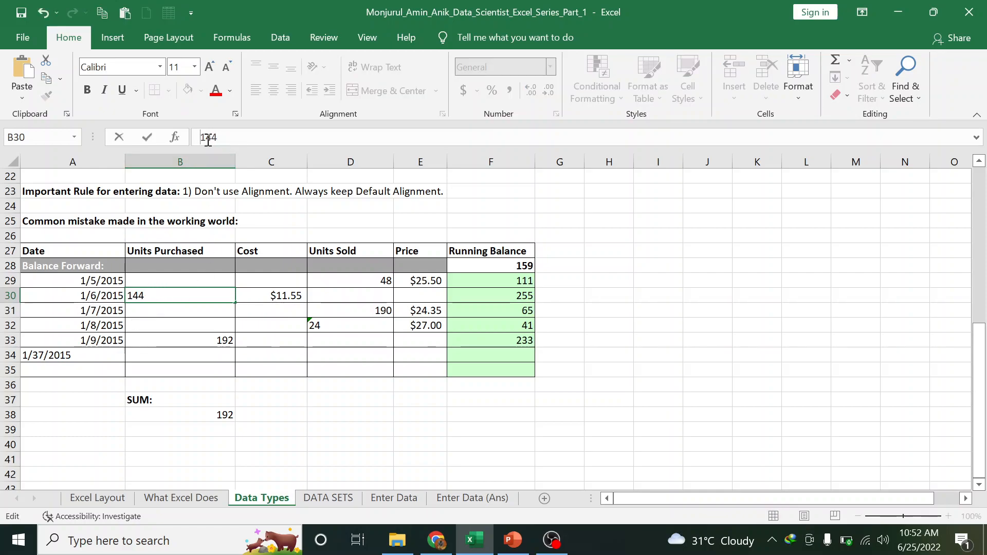
key(Return)
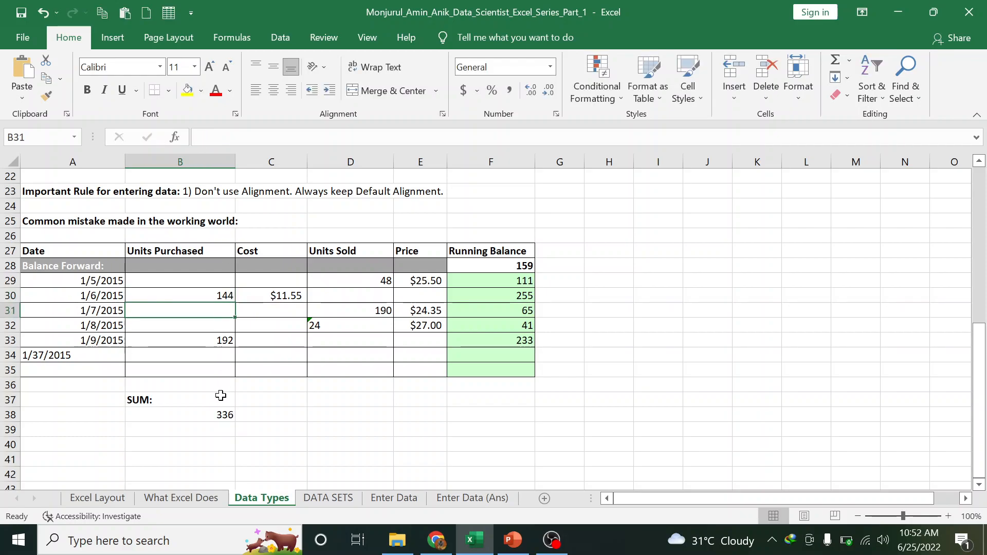
click(210, 417)
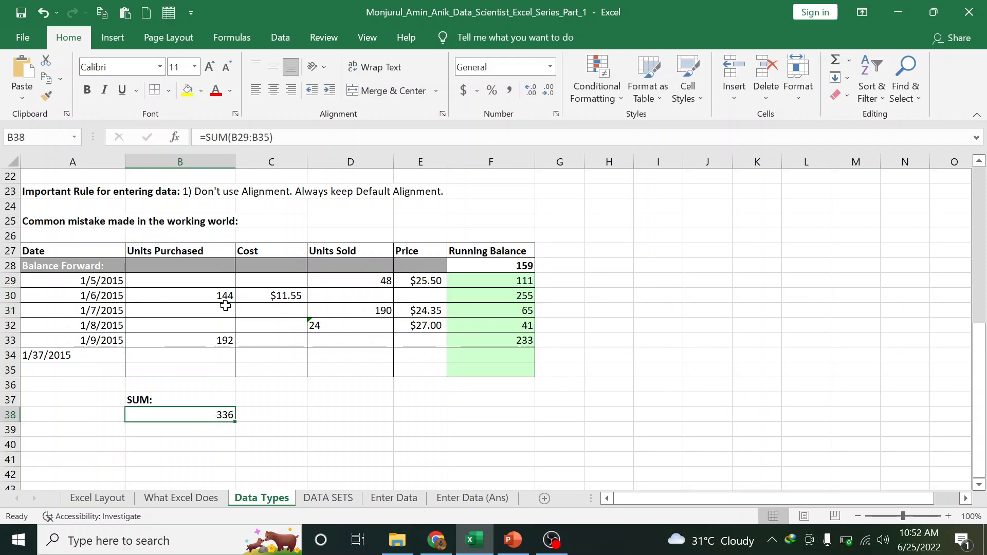
Store 144 in B30 as text again so the SUM in B38 drops back to 192
drag(218, 282, 214, 361)
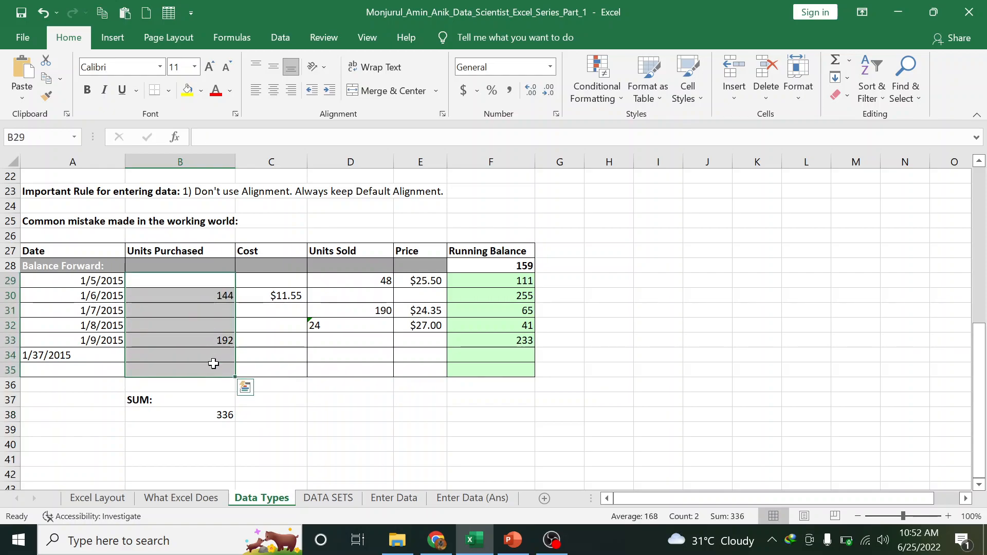
click(226, 415)
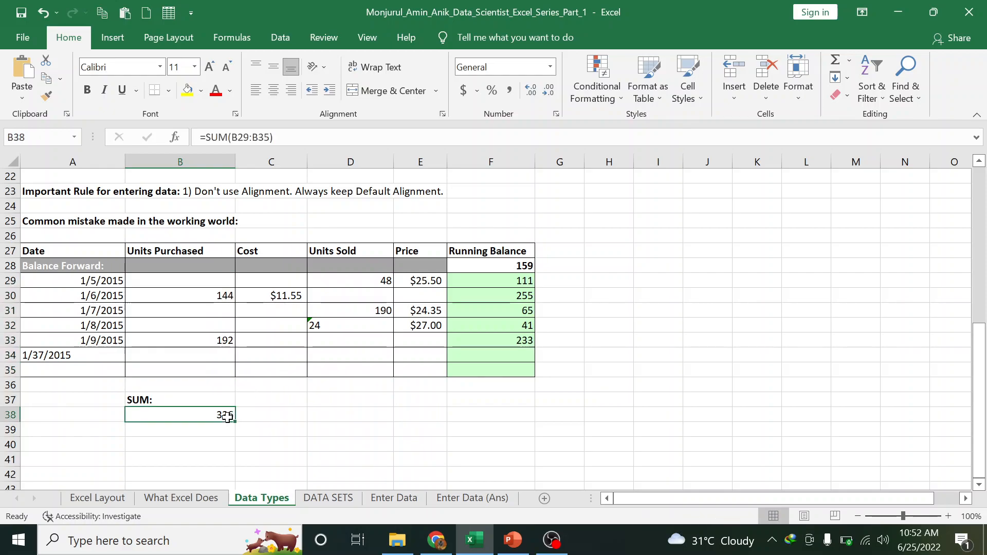
click(214, 295)
click(205, 133)
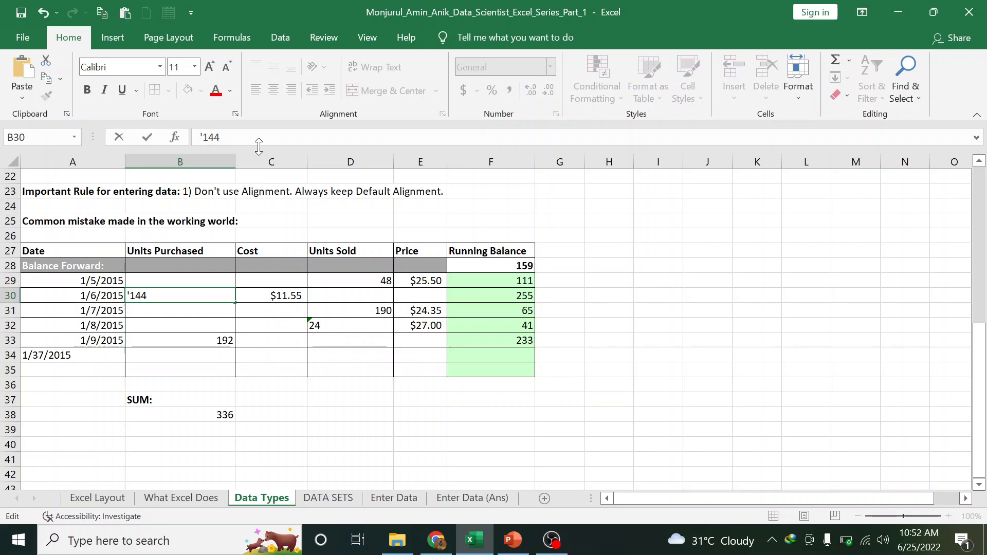
key(Return)
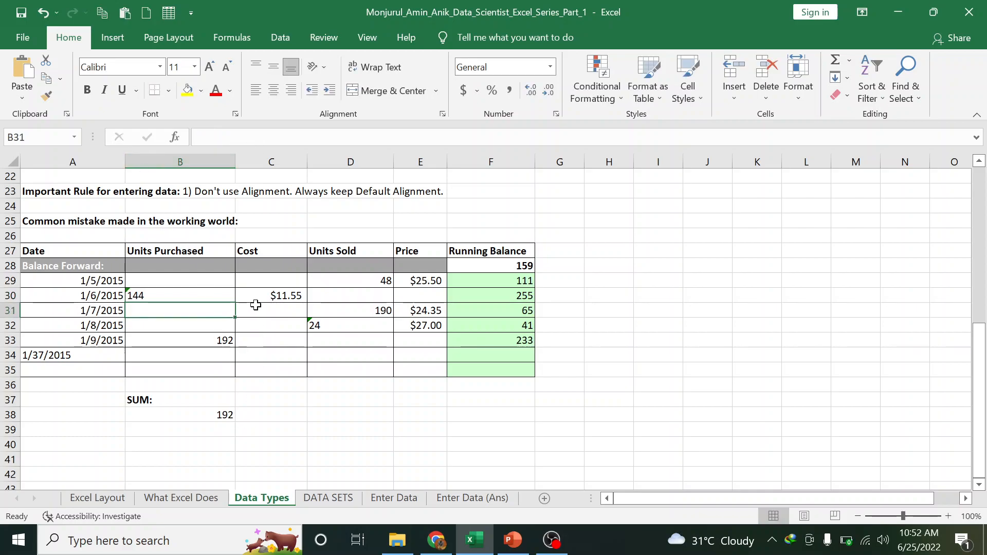
Switch from Excel to the OBS Studio window
scroll(232, 392, down, 7)
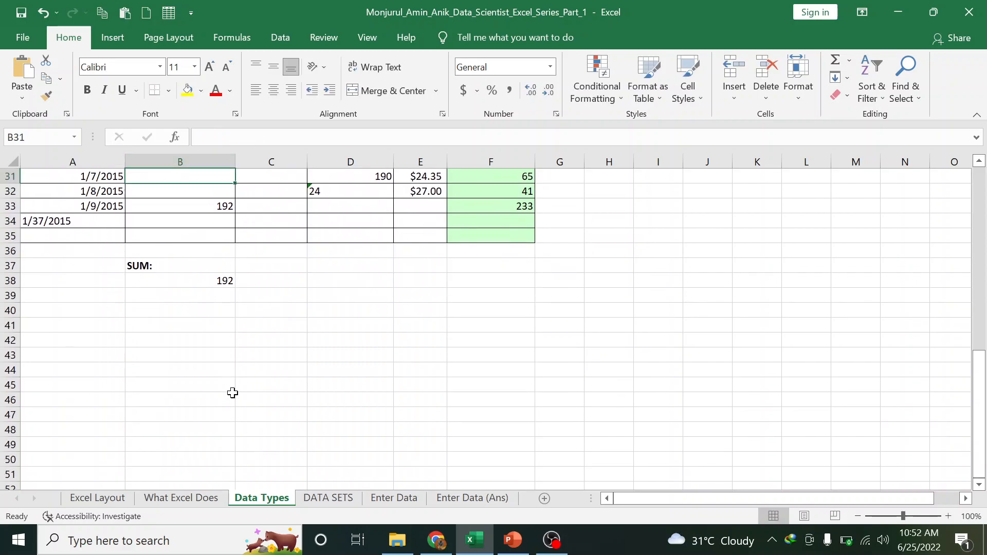
scroll(233, 393, up, 4)
scroll(232, 393, up, 10)
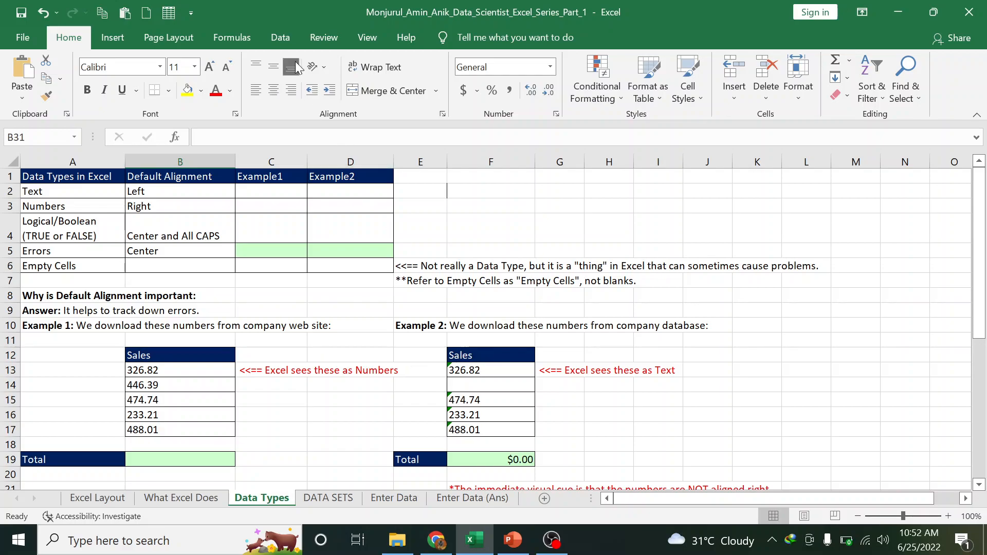
key(alt+Tab)
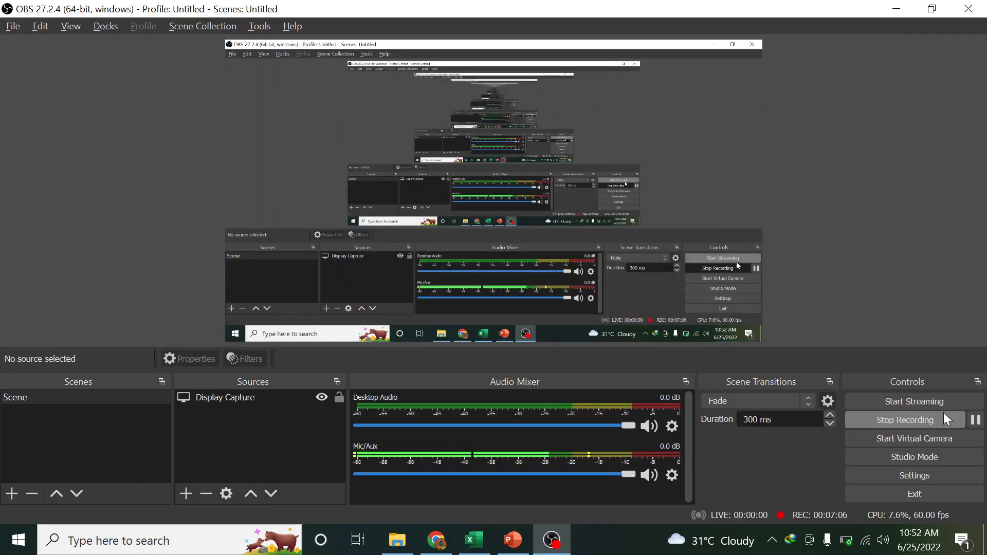